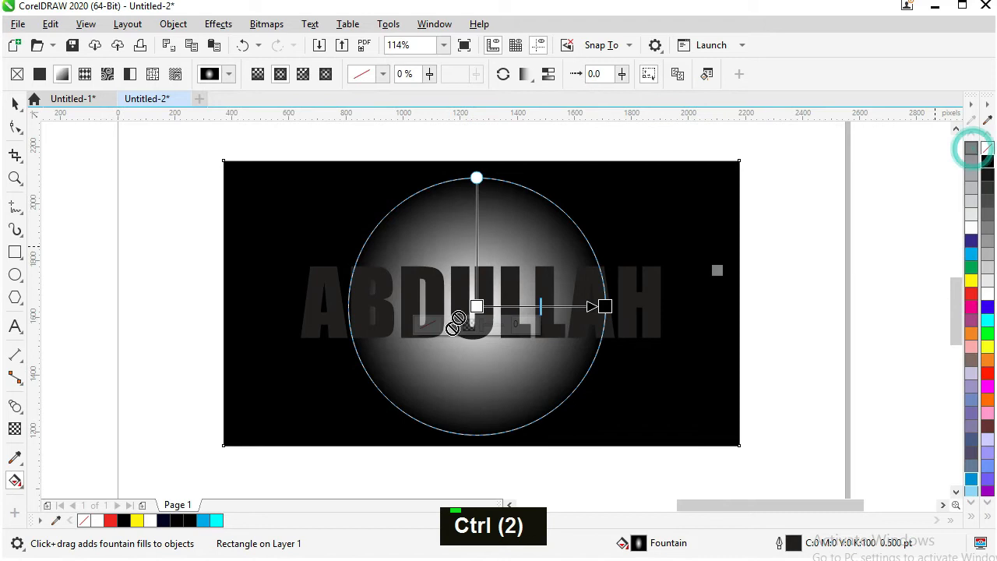
# Step: Fill the large headline text with white
pyautogui.press('space')
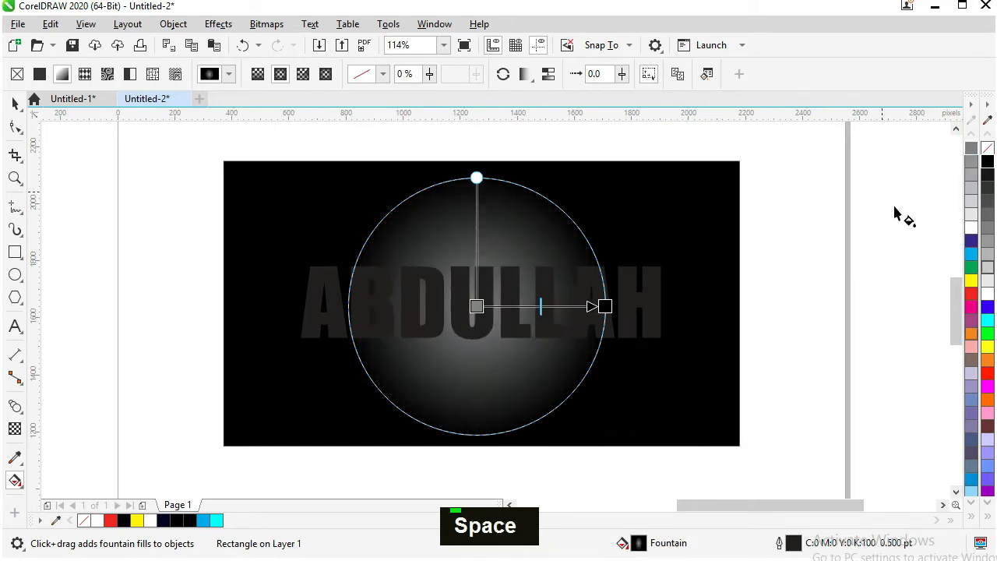
pyautogui.click(895, 216)
pyautogui.click(638, 312)
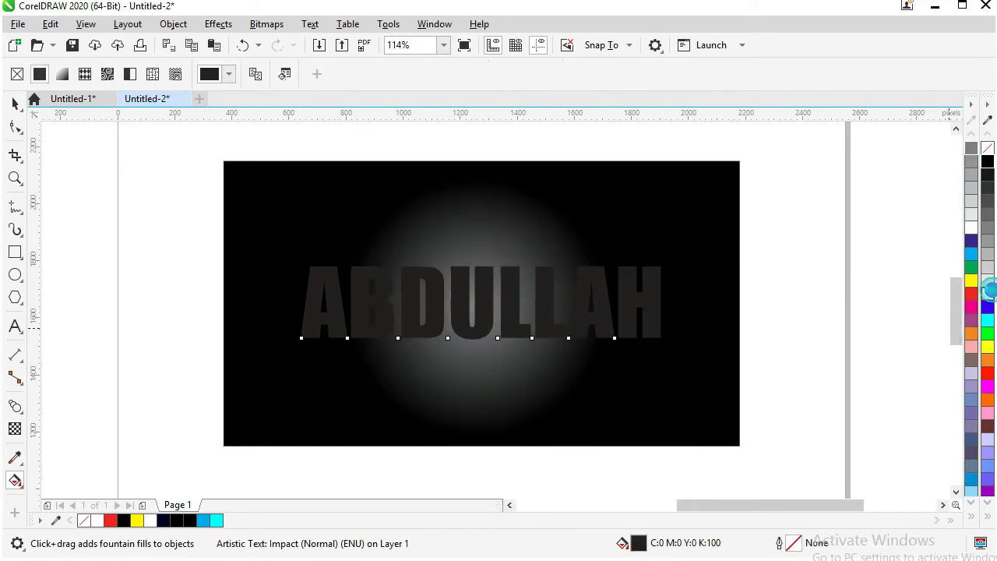
pyautogui.click(987, 294)
pyautogui.click(823, 262)
pyautogui.press('space')
pyautogui.click(651, 291)
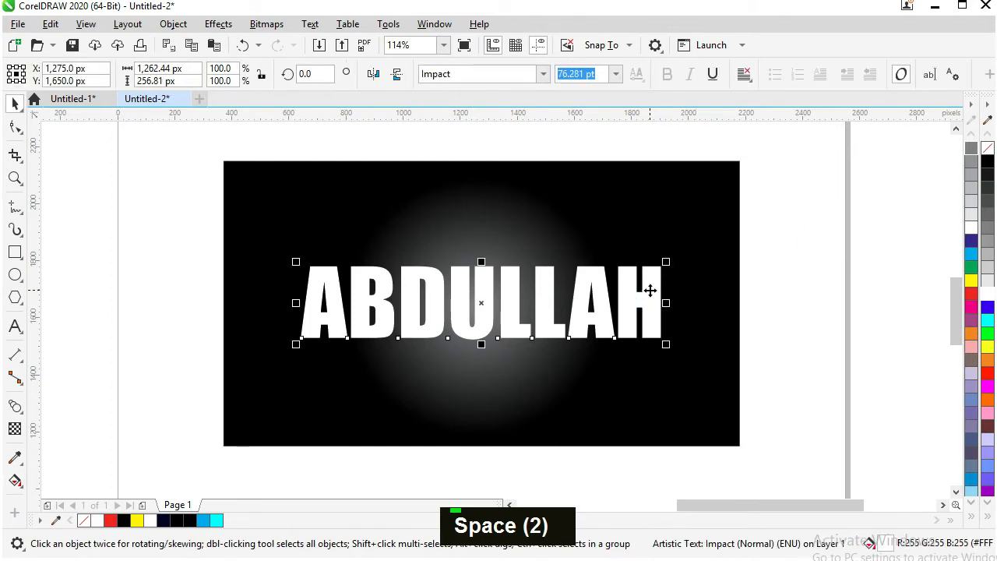
# Step: Draw a small circle about 35 px wide on the blank area beside the dark background
pyautogui.click(14, 275)
pyautogui.press('F2')
pyautogui.moveTo(107, 191); pyautogui.dragTo(343, 389)
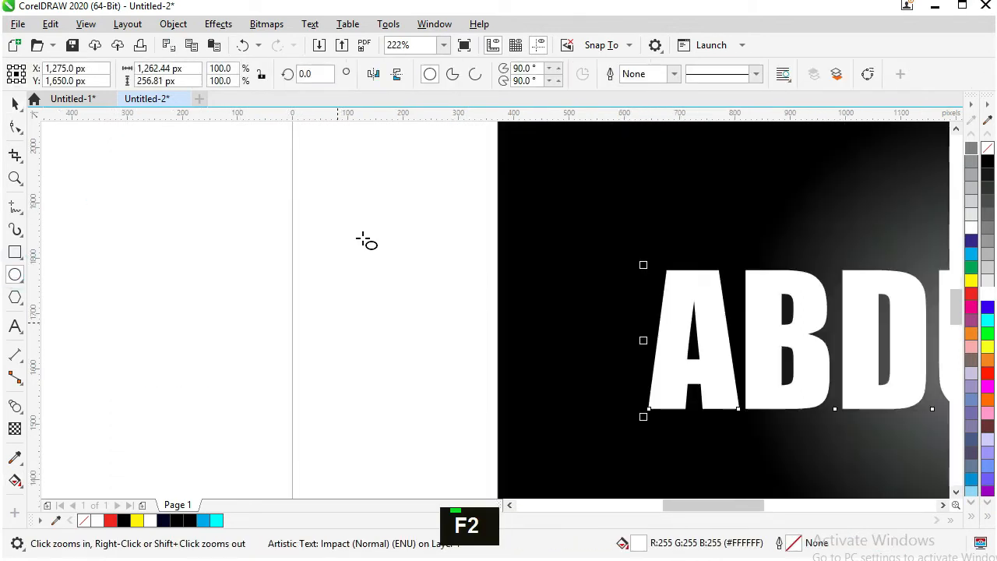
pyautogui.moveTo(362, 237); pyautogui.dragTo(381, 260)
pyautogui.press('space')
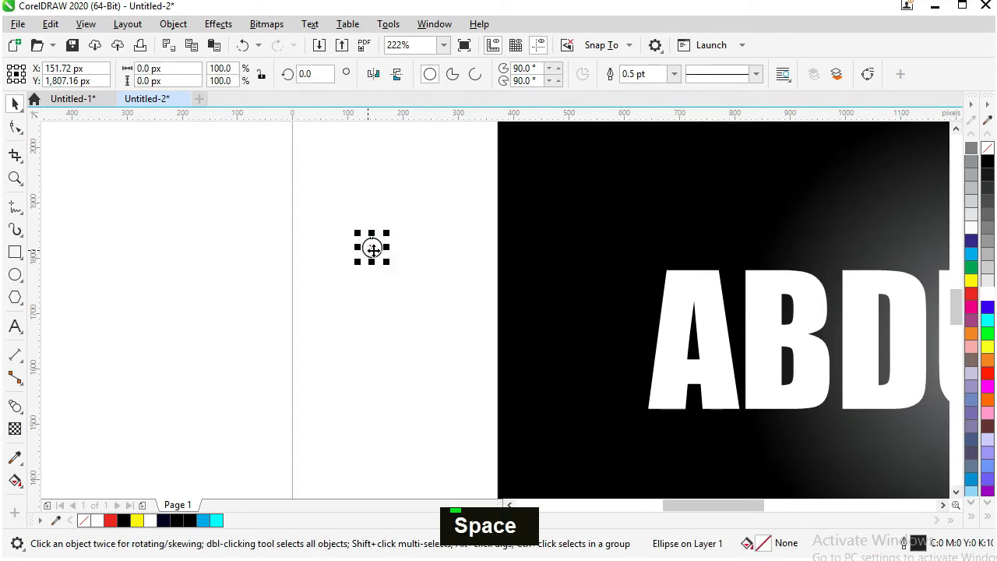
# Step: Move the circle straight up, then place a copy far below it and enlarge the copy to about 63 px
pyautogui.moveTo(374, 188); pyautogui.dragTo(374, 142)
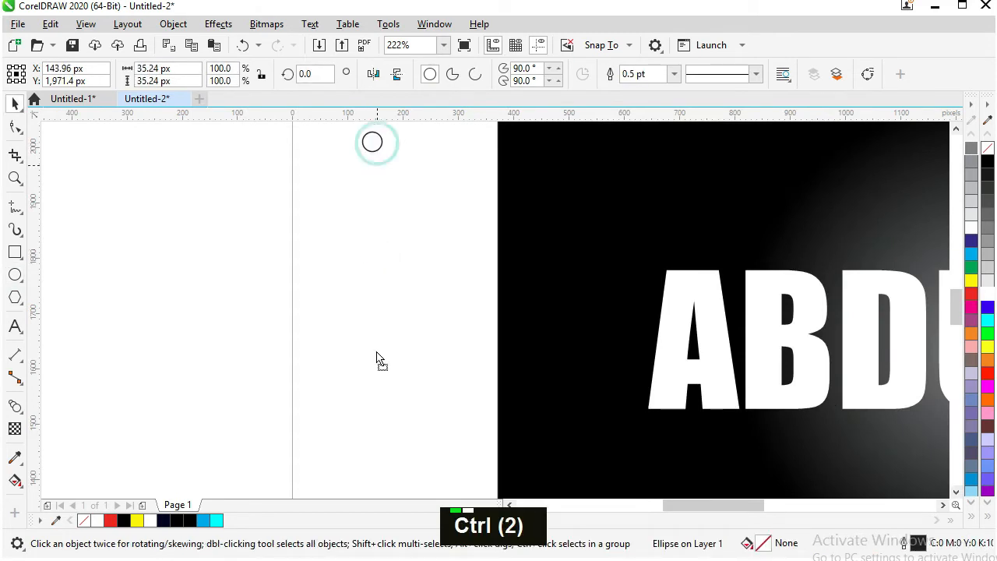
pyautogui.keyDown('ctrl'); pyautogui.rightClick(374, 435); pyautogui.keyUp('ctrl')
pyautogui.moveTo(387, 415); pyautogui.dragTo(392, 400)
# Step: Blend the small upper circle into the large lower one and set the blend to 10 steps
pyautogui.click(21, 418)
pyautogui.click(66, 439)
pyautogui.moveTo(372, 145); pyautogui.dragTo(371, 434)
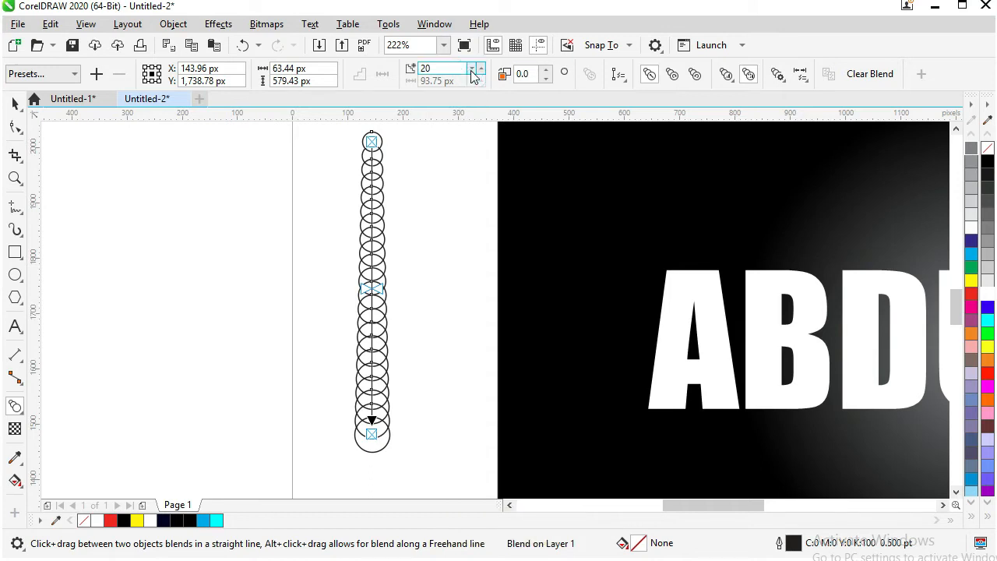
pyautogui.doubleClick(471, 69)
pyautogui.doubleClick(472, 69)
pyautogui.doubleClick(472, 69)
pyautogui.doubleClick(471, 69)
pyautogui.doubleClick(472, 69)
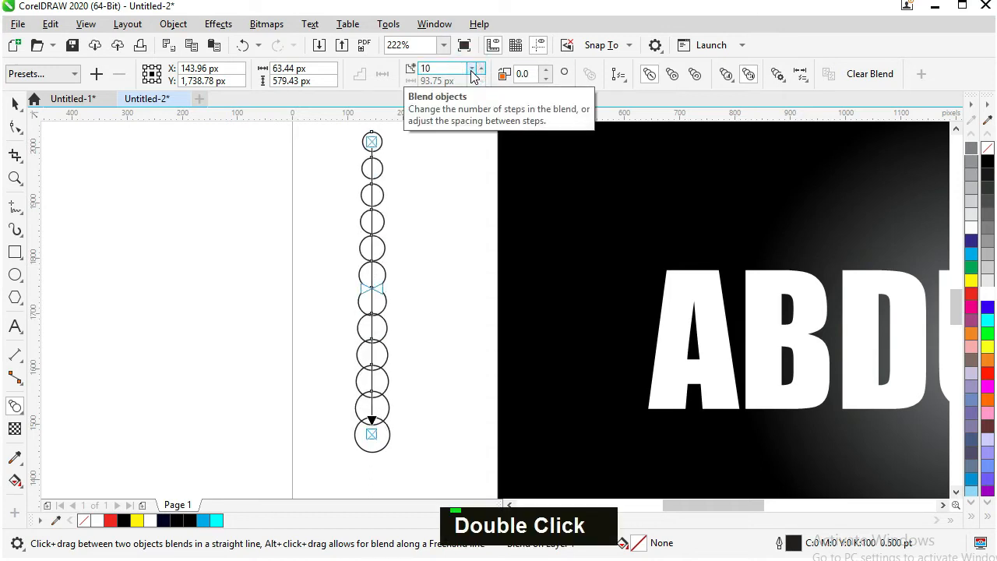
# Step: Shift the blend's acceleration slightly toward the small circle and reduce the blend to 8 steps
pyautogui.moveTo(375, 286); pyautogui.dragTo(382, 275)
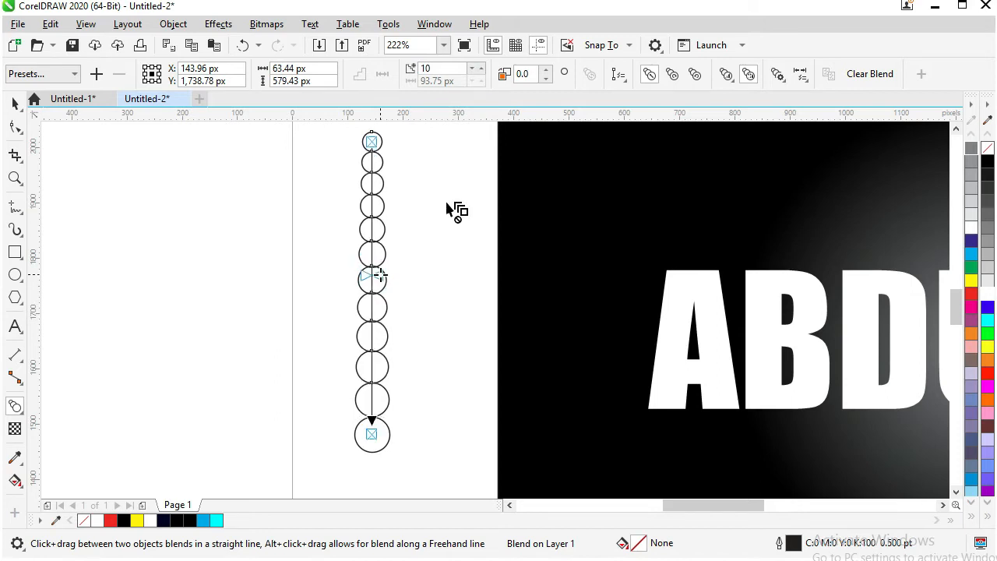
pyautogui.click(472, 70)
pyautogui.click(472, 70)
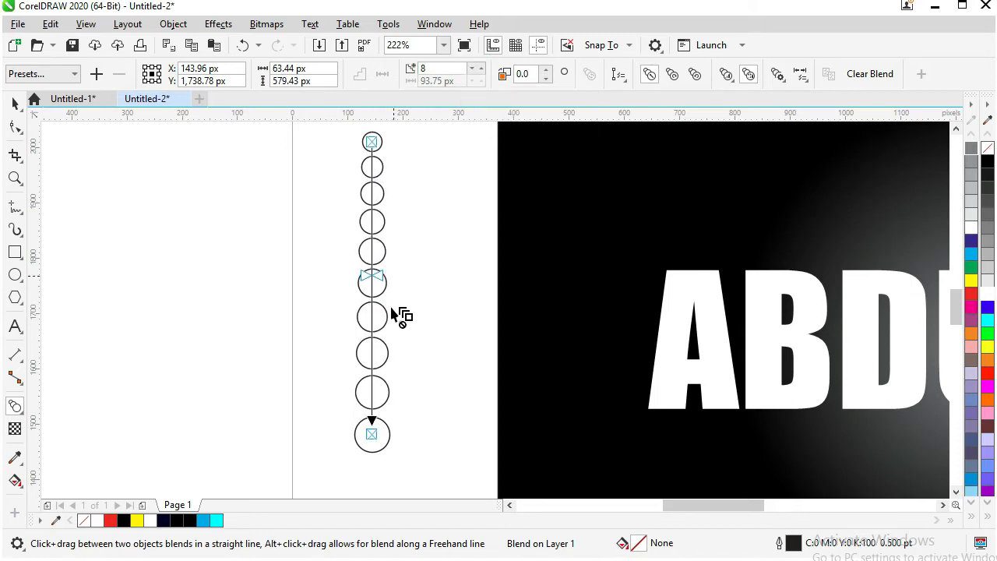
# Step: Break the circle blend apart into independent objects
pyautogui.press('space')
pyautogui.click(434, 319)
pyautogui.click(382, 327)
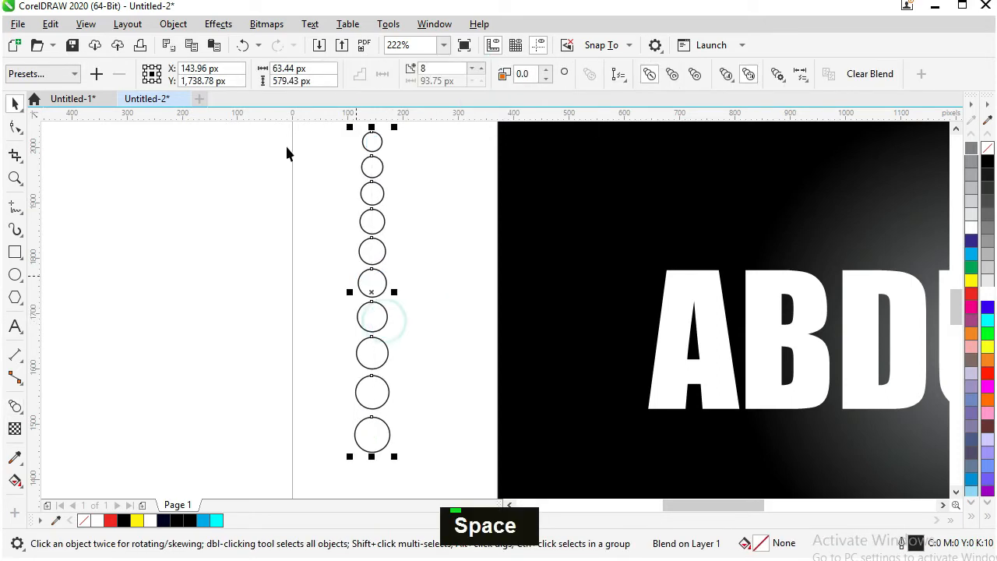
pyautogui.click(173, 23)
pyautogui.click(323, 381)
pyautogui.click(455, 243)
# Step: Fill the whole column of circles with red and remove its outline
pyautogui.click(380, 146)
pyautogui.moveTo(340, 129); pyautogui.dragTo(440, 403)
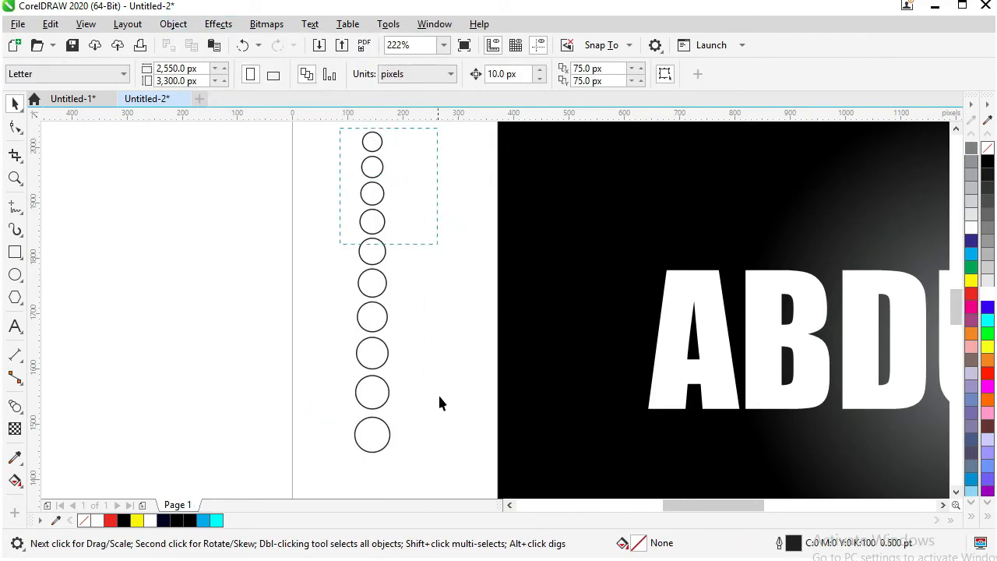
pyautogui.moveTo(437, 446); pyautogui.dragTo(438, 449)
pyautogui.click(971, 293)
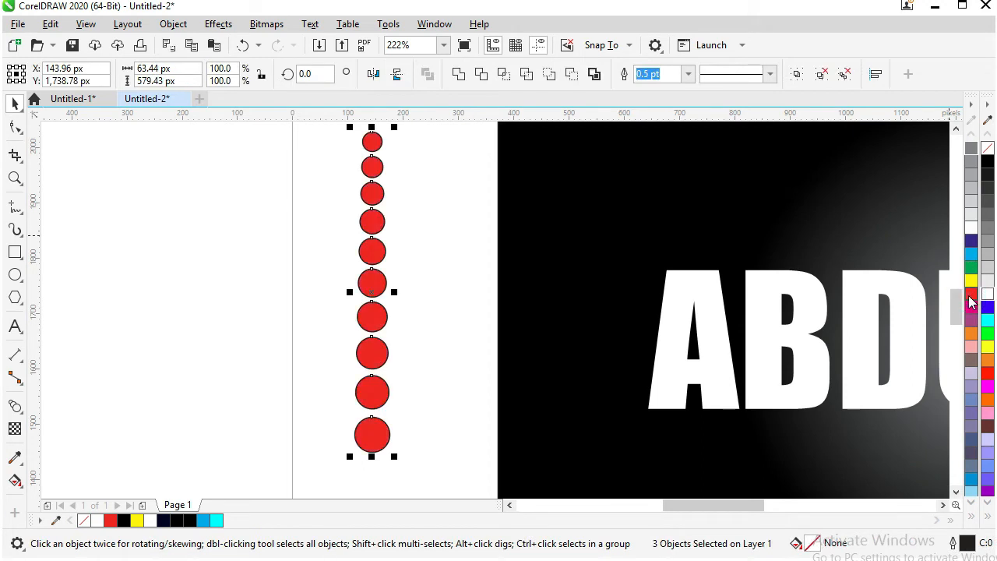
pyautogui.rightClick(987, 148)
# Step: Duplicate the red column diagonally down beside the original and nudge it so the two rows of circles interlock
pyautogui.moveTo(384, 293); pyautogui.dragTo(406, 315)
pyautogui.rightClick(406, 315)
pyautogui.press('F2')
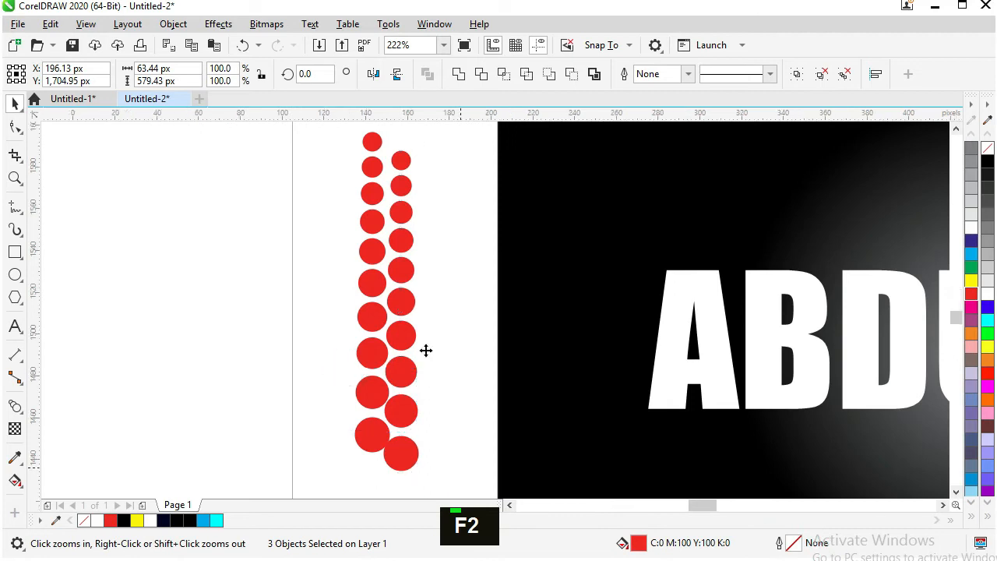
pyautogui.click(426, 351)
pyautogui.press('shift')
pyautogui.press('shift')
pyautogui.press('F3')
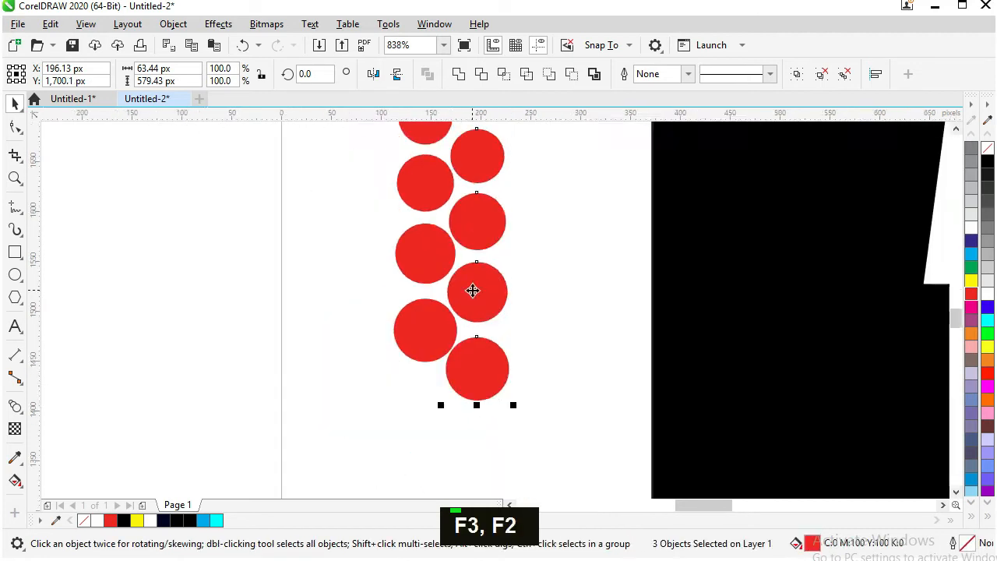
# Step: Select both red columns and place a copy directly beside them, keeping the interlocking spacing
pyautogui.press('F3')
pyautogui.press('F3')
pyautogui.press('F2')
pyautogui.moveTo(413, 347); pyautogui.dragTo(518, 140)
pyautogui.moveTo(447, 147); pyautogui.dragTo(567, 496)
pyautogui.moveTo(501, 311); pyautogui.dragTo(548, 309)
pyautogui.keyDown('shift'); pyautogui.rightClick(548, 310); pyautogui.keyUp('shift')
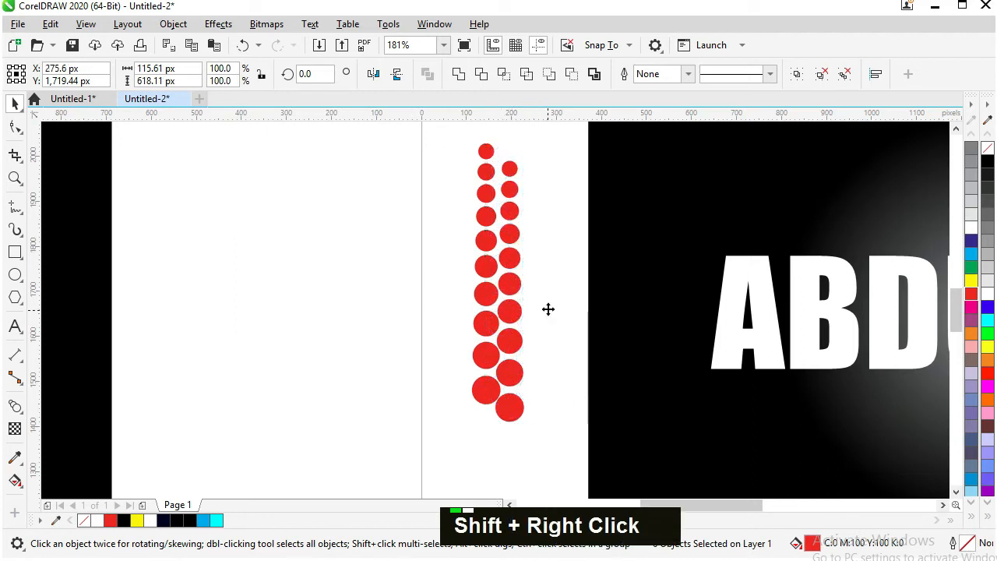
# Step: Repeat the column-pair duplication nine more times to build a wide halftone dot pattern
pyautogui.hotkey('ctrl', 'r')
pyautogui.hotkey('ctrl', 'r')
pyautogui.hotkey('ctrl', 'r')
pyautogui.hotkey('ctrl', 'r')
pyautogui.hotkey('ctrl', 'r')
pyautogui.hotkey('ctrl', 'r')
pyautogui.hotkey('ctrl', 'r')
pyautogui.hotkey('ctrl', 'r')
pyautogui.hotkey('ctrl', 'r')
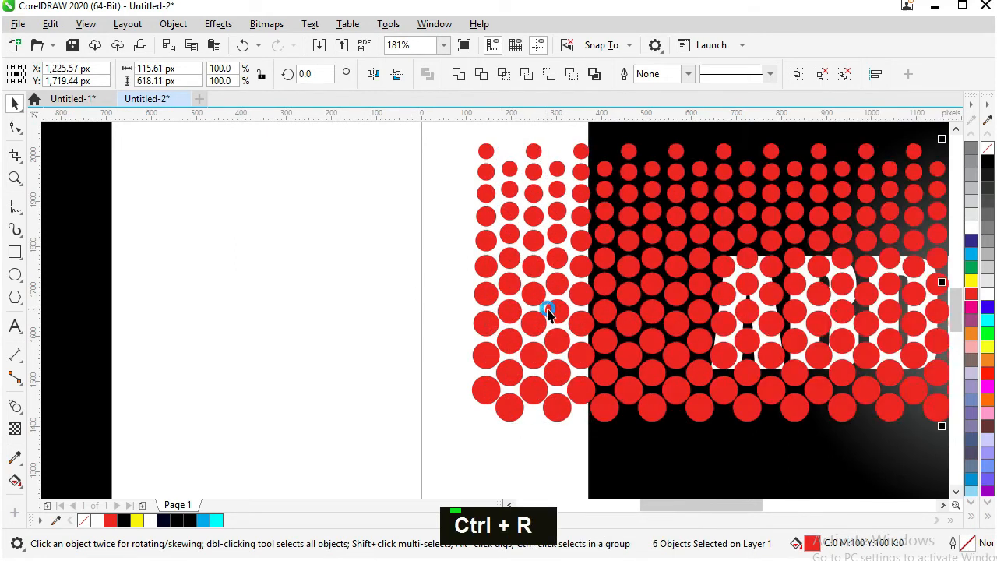
# Step: Scale the complete dot pattern down to about 599 × 316 px and move it over the headline's lower half
pyautogui.press('F3')
pyautogui.moveTo(468, 184); pyautogui.dragTo(818, 410)
pyautogui.moveTo(784, 363); pyautogui.dragTo(819, 421)
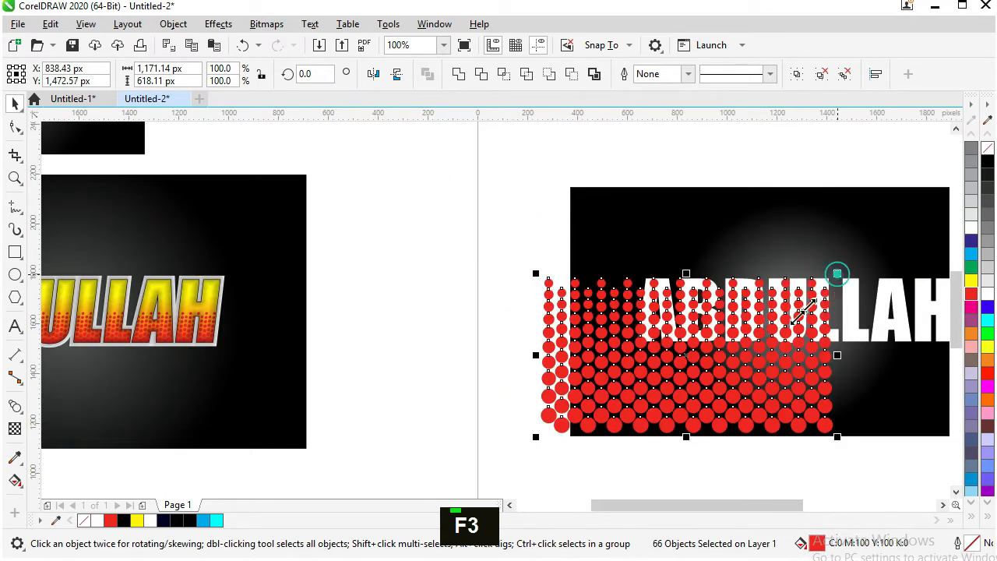
pyautogui.moveTo(838, 273); pyautogui.dragTo(690, 354)
pyautogui.moveTo(618, 413); pyautogui.dragTo(713, 380)
# Step: Recolor the dot pattern to bright cyan (#00FFFF)
pyautogui.press('F2')
pyautogui.moveTo(507, 233); pyautogui.dragTo(852, 416)
pyautogui.click(971, 253)
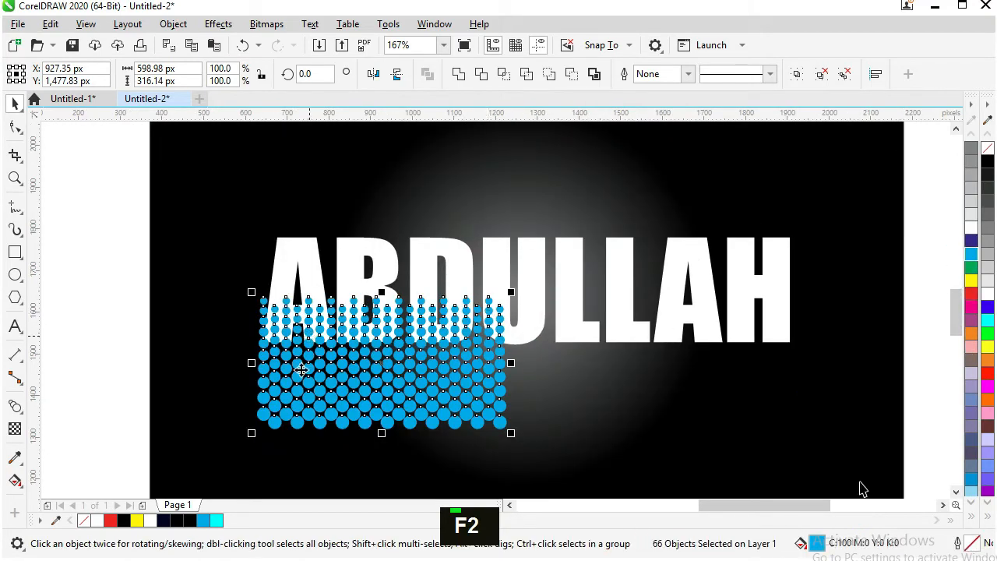
pyautogui.click(987, 321)
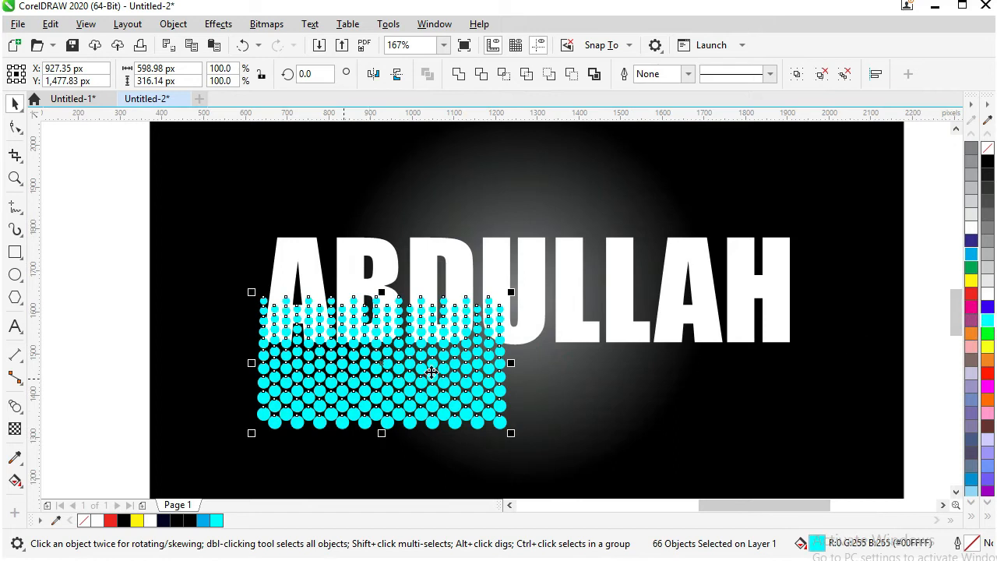
# Step: Ungroup all the dots and weld them into a single curve
pyautogui.click(176, 26)
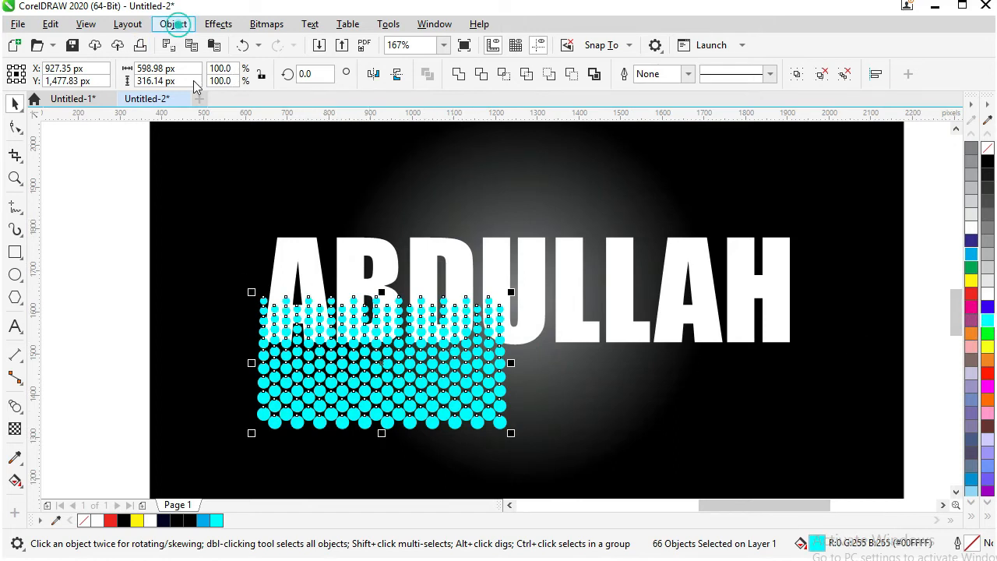
pyautogui.click(90, 249)
pyautogui.click(846, 74)
pyautogui.click(461, 75)
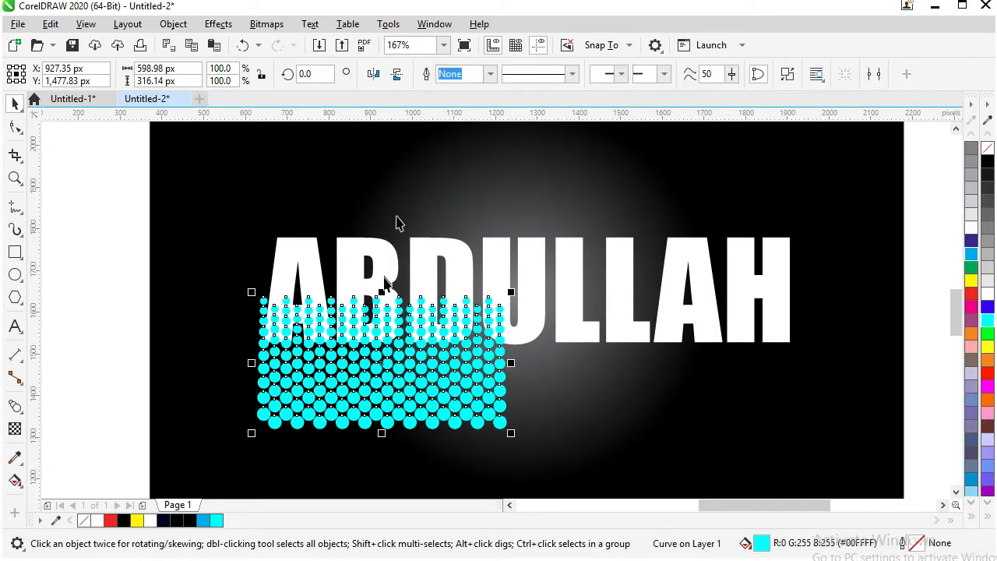
# Step: Place a horizontal guideline through the headline's vertical middle and align the dot pattern's upper edge with it
pyautogui.moveTo(433, 112); pyautogui.dragTo(489, 291)
pyautogui.click(570, 262)
pyautogui.press('F2')
pyautogui.press('F2')
pyautogui.moveTo(211, 267); pyautogui.dragTo(308, 320)
pyautogui.moveTo(566, 286); pyautogui.dragTo(567, 289)
pyautogui.click(701, 358)
pyautogui.moveTo(710, 364); pyautogui.dragTo(712, 325)
# Step: Add a mirrored copy of the dot pattern beside the original and repeat the duplication once more
pyautogui.press('F3')
pyautogui.press('F3')
pyautogui.press('F3')
pyautogui.press('F2')
pyautogui.moveTo(900, 401); pyautogui.dragTo(898, 399)
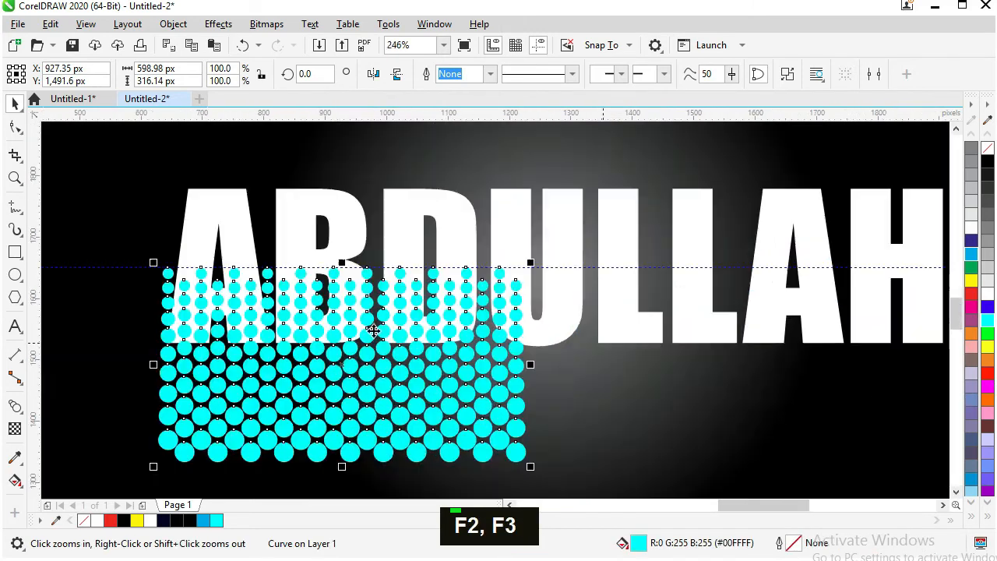
pyautogui.moveTo(562, 356); pyautogui.dragTo(591, 357)
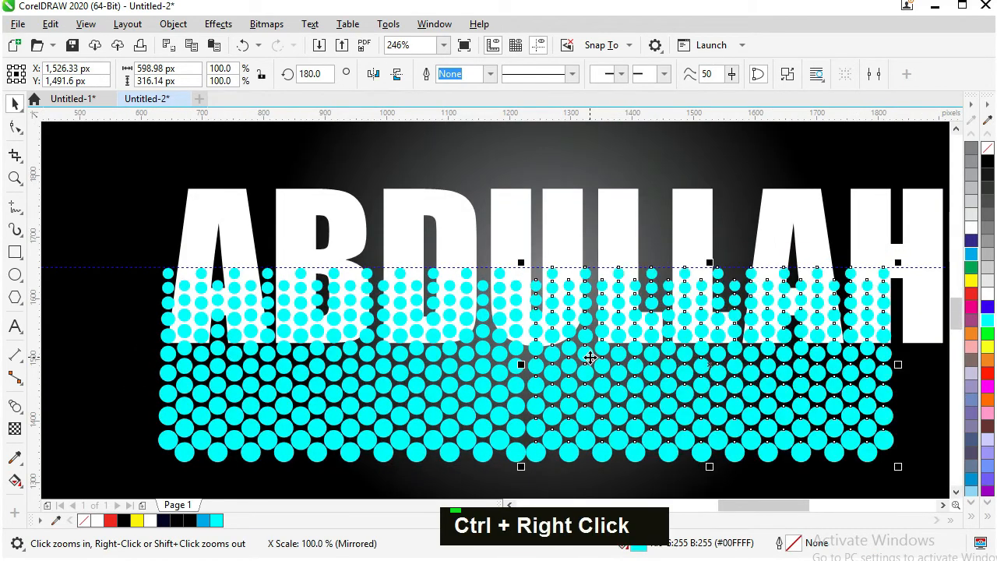
pyautogui.hotkey('ctrl', 'r')
# Step: Select all three dot patterns, scale them down to about 251 px high and group them
pyautogui.keyDown('shift'); pyautogui.click(483, 331); pyautogui.keyUp('shift')
pyautogui.moveTo(152, 471); pyautogui.dragTo(266, 445)
pyautogui.hotkey('ctrl', 'g')
# Step: Center the dot group horizontally on the background and move it up to the guideline
pyautogui.keyDown('shift'); pyautogui.click(179, 373); pyautogui.keyUp('shift')
pyautogui.press('c')
pyautogui.keyDown('shift'); pyautogui.click(89, 358); pyautogui.keyUp('shift')
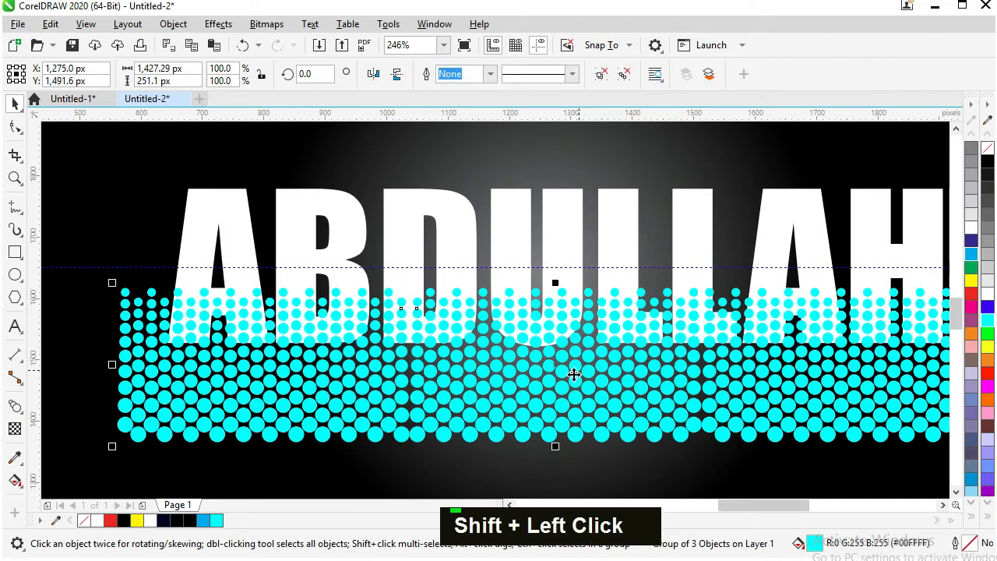
pyautogui.moveTo(573, 374); pyautogui.dragTo(572, 356)
pyautogui.click(461, 166)
# Step: PowerClip the cyan dot group inside the headline text
pyautogui.press('F3')
pyautogui.press('F2')
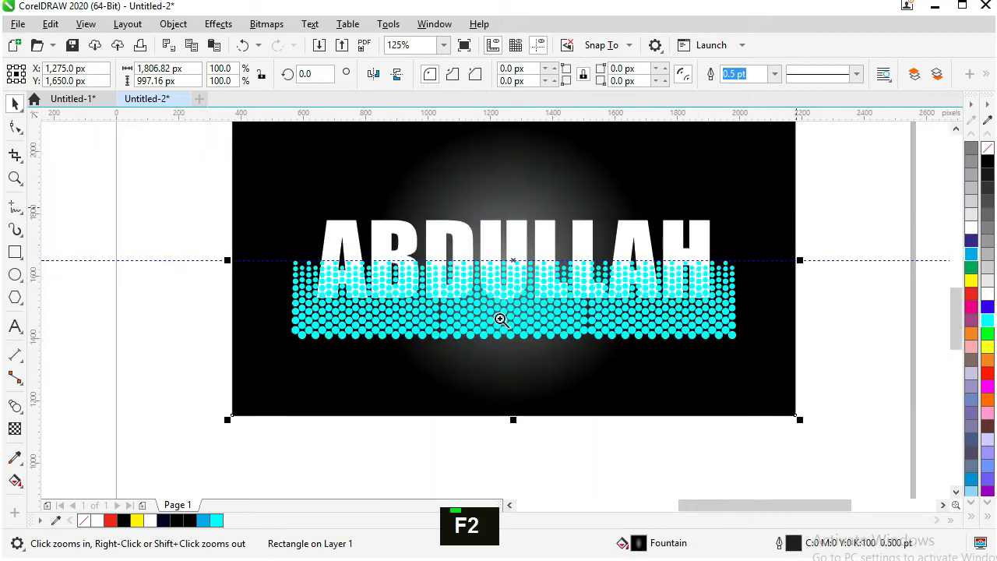
pyautogui.moveTo(845, 181); pyautogui.dragTo(231, 404)
pyautogui.doubleClick(267, 377)
pyautogui.rightClick(267, 377)
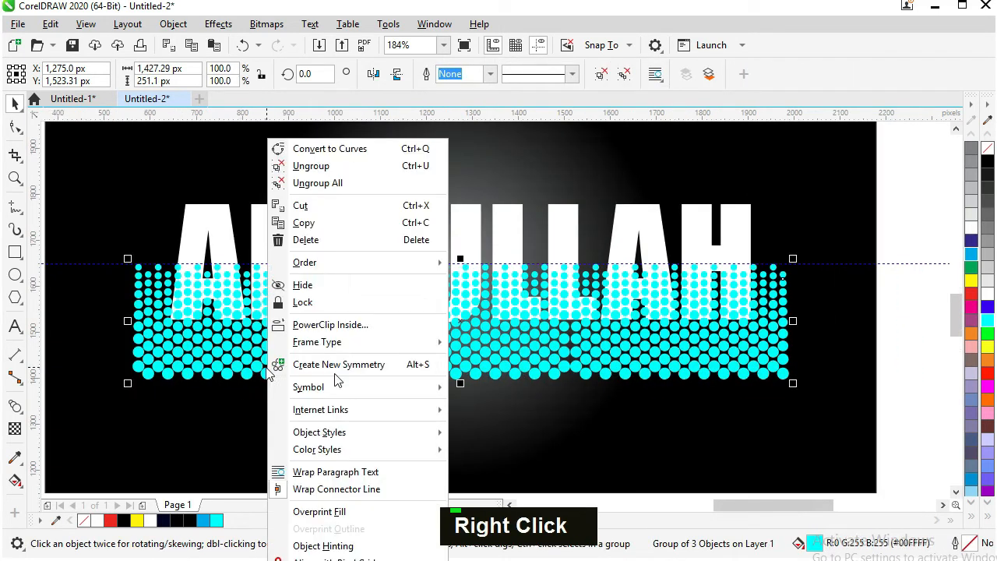
pyautogui.click(367, 322)
pyautogui.click(384, 223)
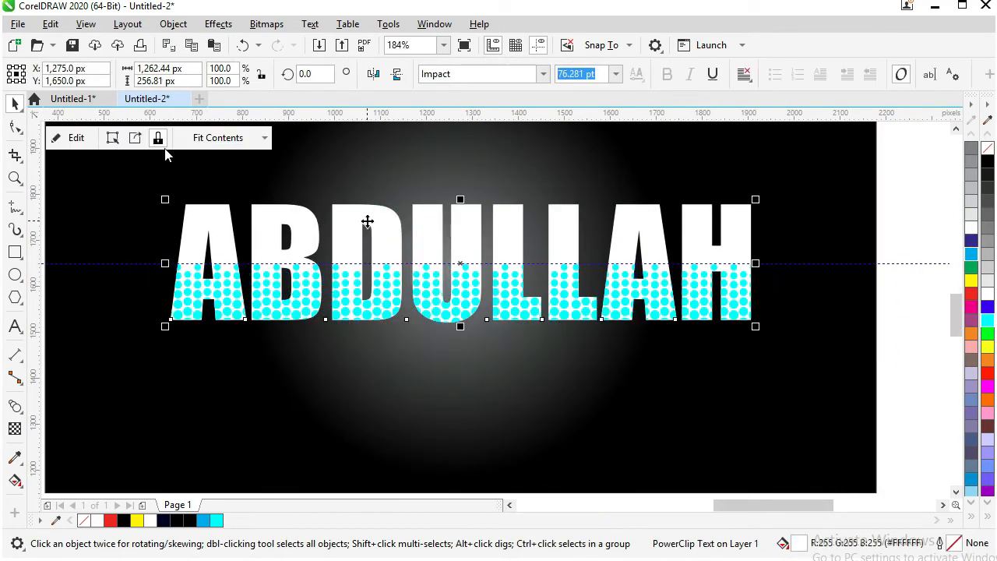
# Step: Apply a vertical linear fountain fill to the headline, running from dark blue at the base to pinkish red above
pyautogui.press('g')
pyautogui.moveTo(450, 326); pyautogui.dragTo(449, 250)
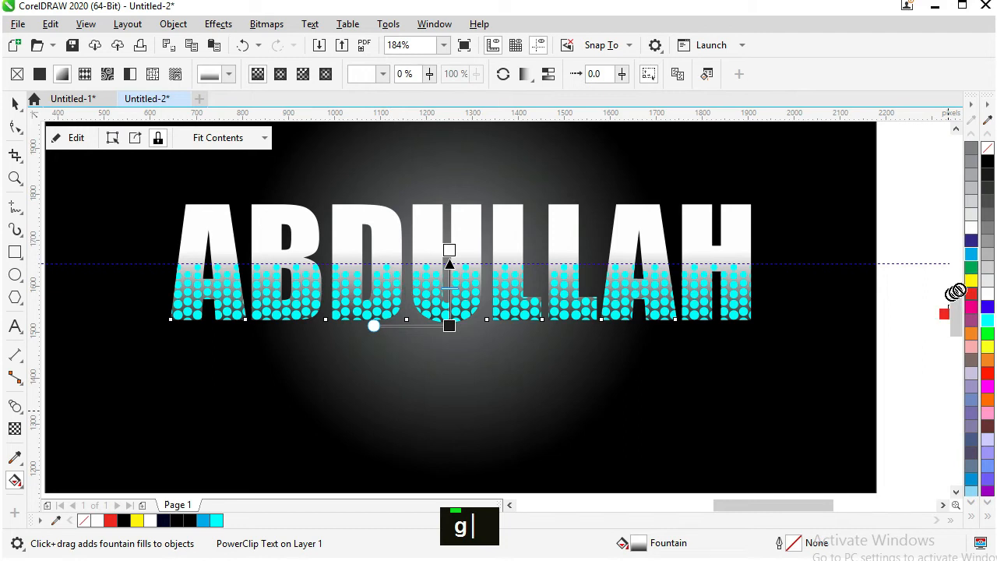
pyautogui.moveTo(955, 292); pyautogui.dragTo(946, 287)
pyautogui.click(972, 517)
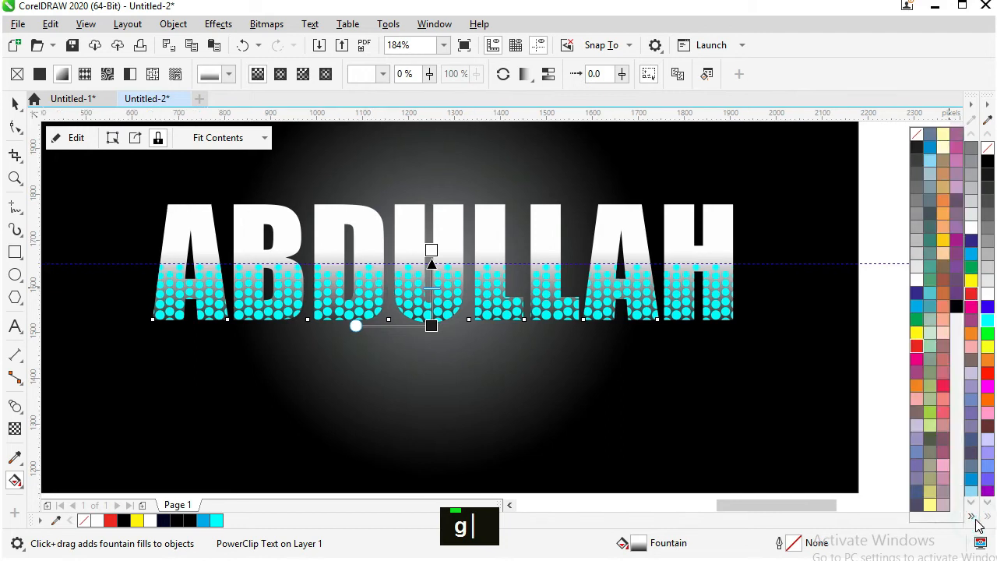
pyautogui.moveTo(459, 368); pyautogui.dragTo(432, 326)
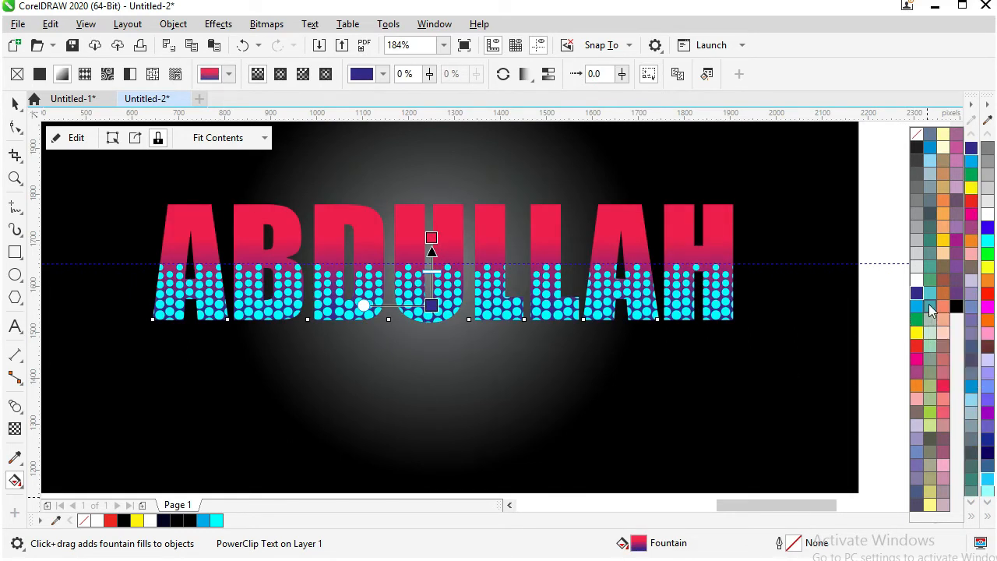
# Step: Change the upper color of the headline's gradient to light blue and shift its dark blue end slightly downward
pyautogui.moveTo(920, 304); pyautogui.dragTo(432, 242)
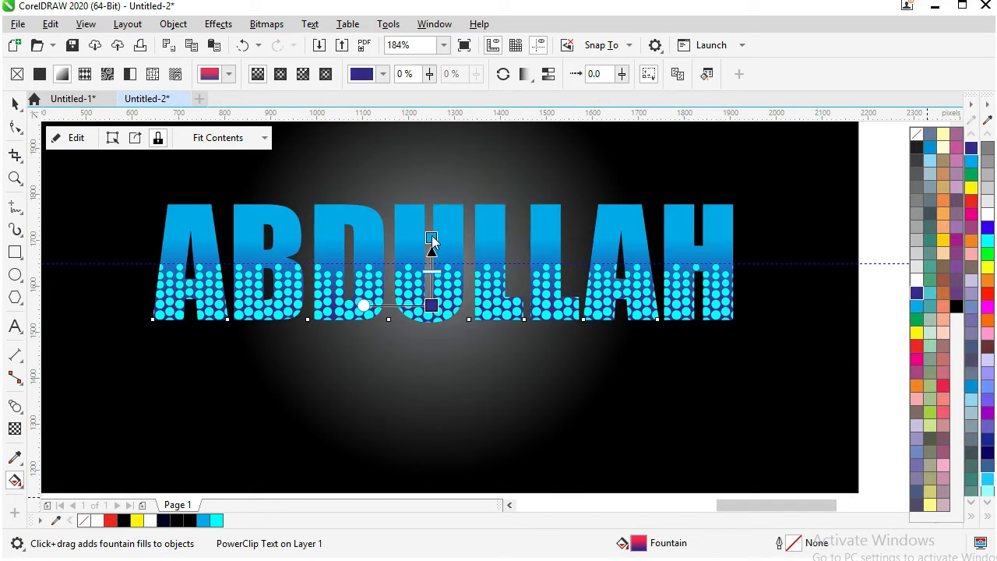
pyautogui.moveTo(433, 310); pyautogui.dragTo(431, 320)
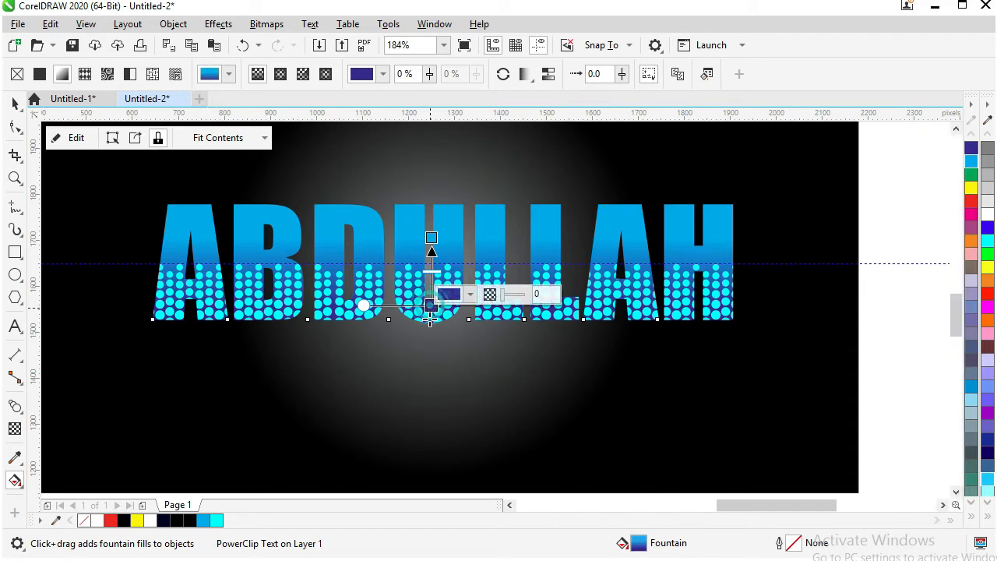
pyautogui.press('space')
pyautogui.press('F3')
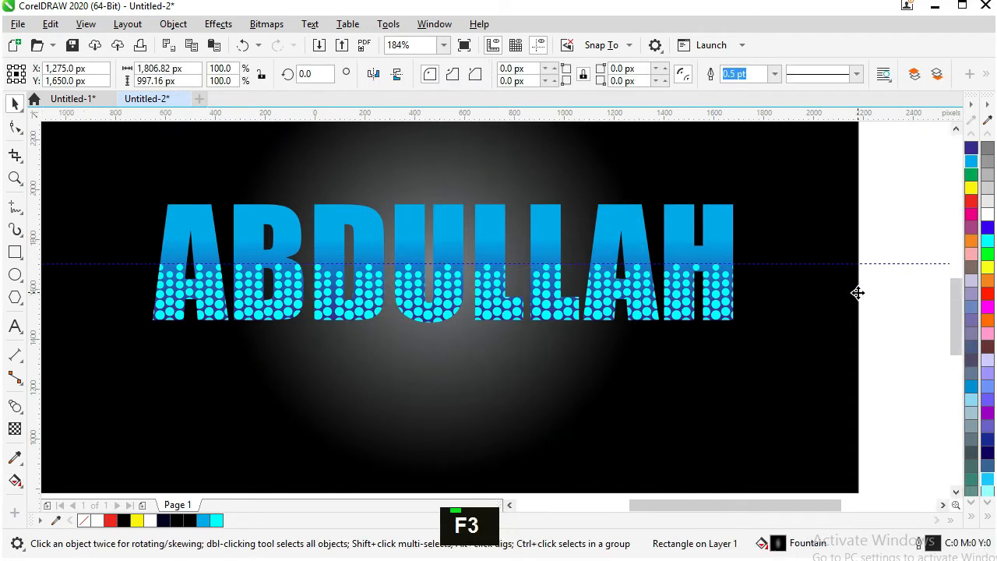
pyautogui.press('F2')
pyautogui.moveTo(370, 183); pyautogui.dragTo(917, 374)
pyautogui.click(910, 267)
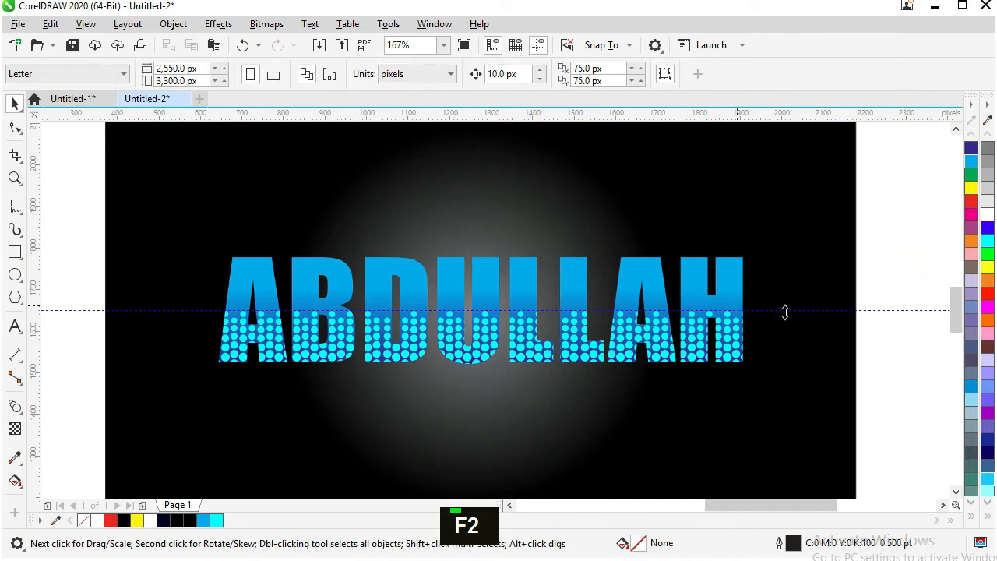
# Step: Delete the horizontal guideline running through the headline
pyautogui.click(786, 313)
pyautogui.click(876, 310)
pyautogui.press('Delete')
# Step: Convert the headline text to curves and give it a 10 pt outline
pyautogui.click(728, 300)
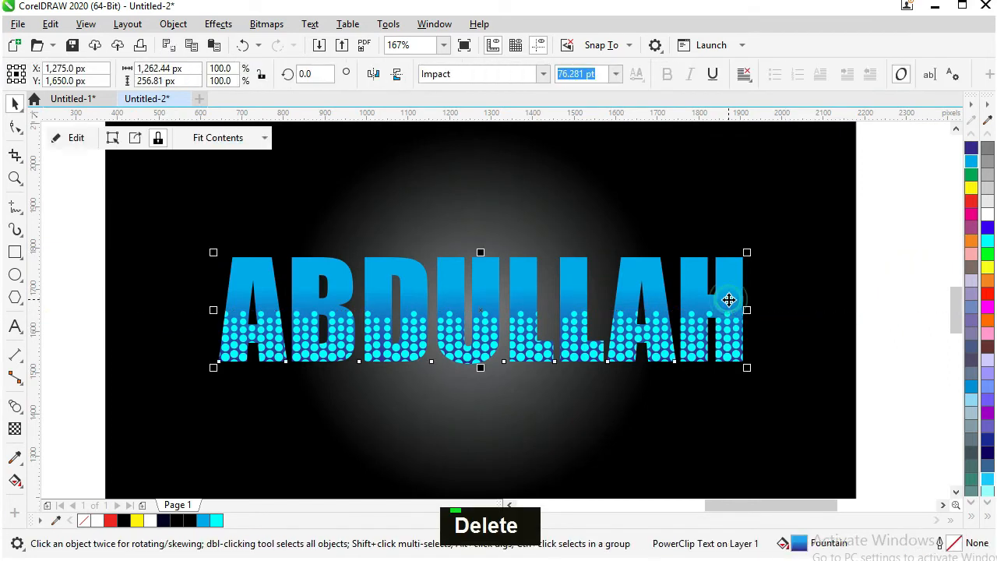
pyautogui.hotkey('ctrl', 'q')
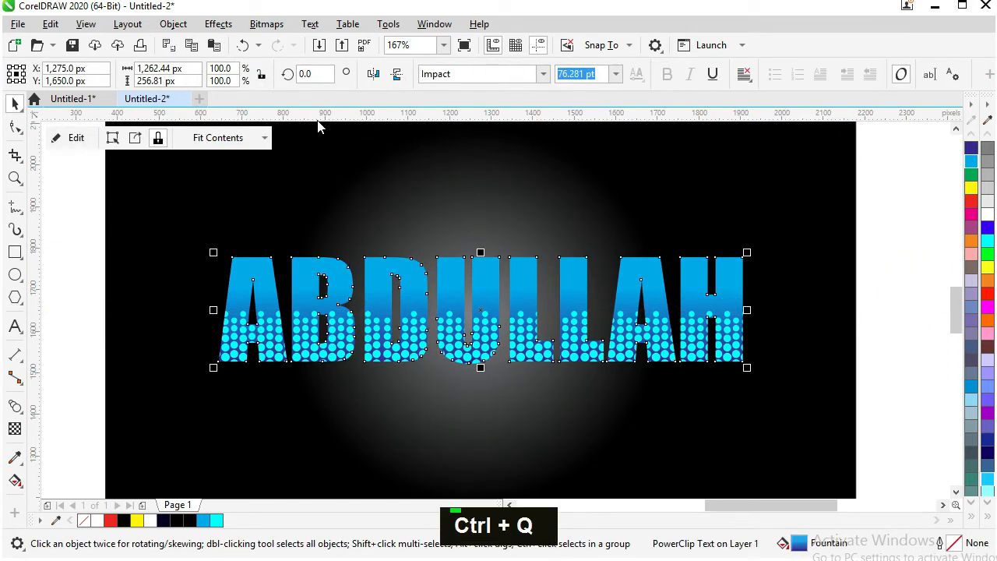
pyautogui.click(491, 74)
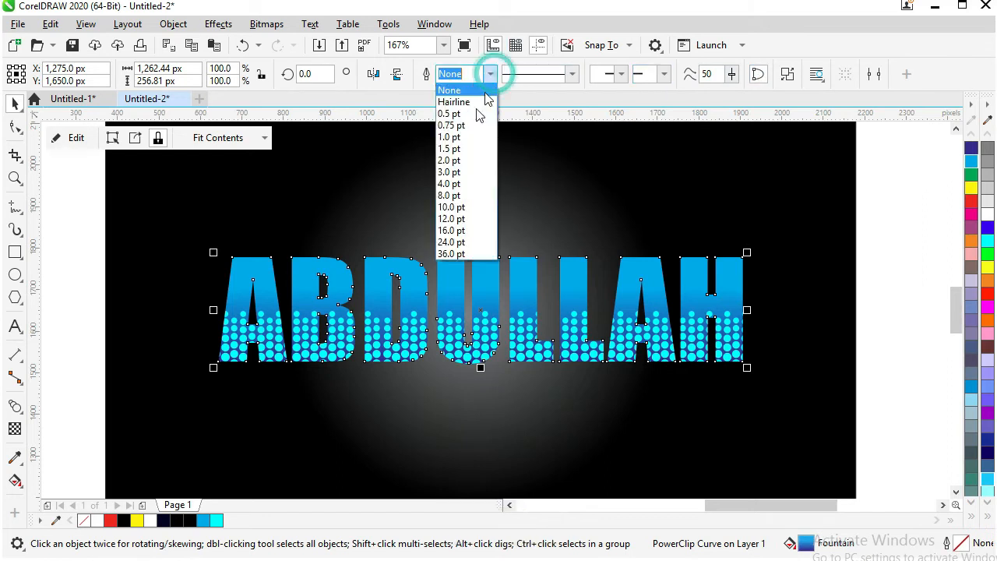
pyautogui.click(471, 207)
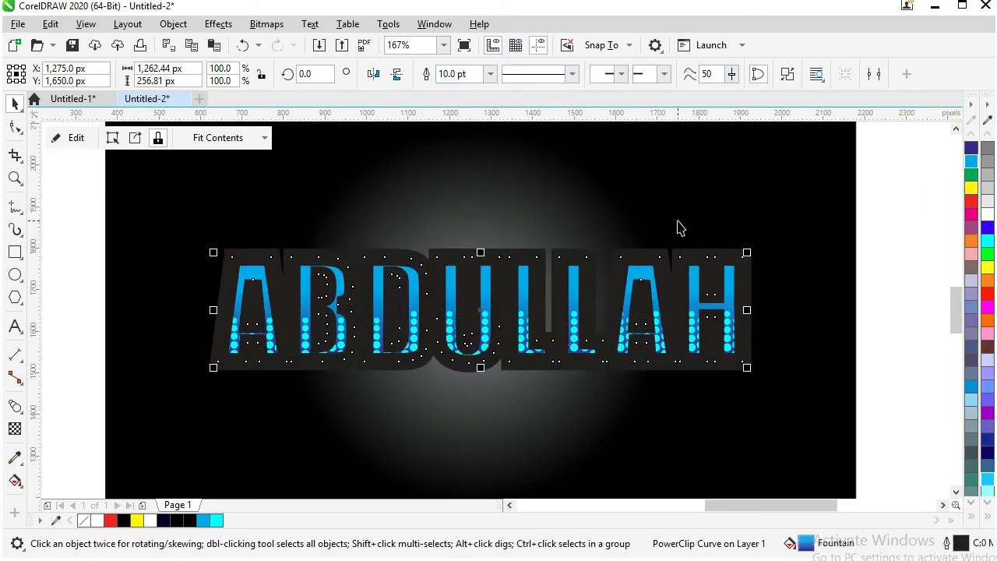
# Step: Set the headline's outline to sit behind the fill, scale with the object and overprint, with rounded corners and round line caps
pyautogui.press('F12')
pyautogui.click(542, 344)
pyautogui.click(542, 359)
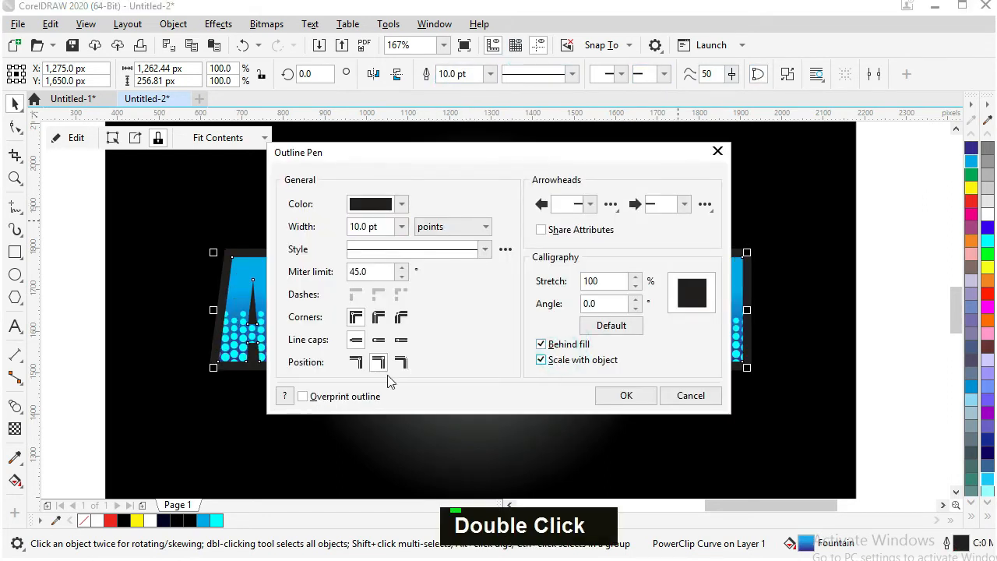
pyautogui.click(360, 397)
pyautogui.click(378, 316)
pyautogui.click(378, 340)
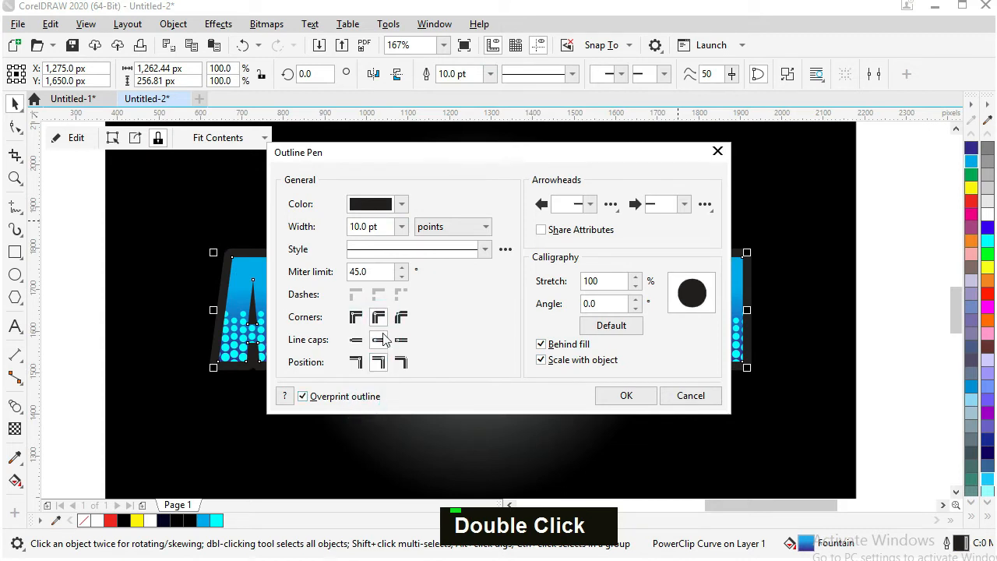
pyautogui.click(627, 396)
# Step: Convert the headline's outline to an object and merge its pieces into one solid shape behind the letters
pyautogui.click(621, 333)
pyautogui.hotkey('ctrl', 'shift', 'q')
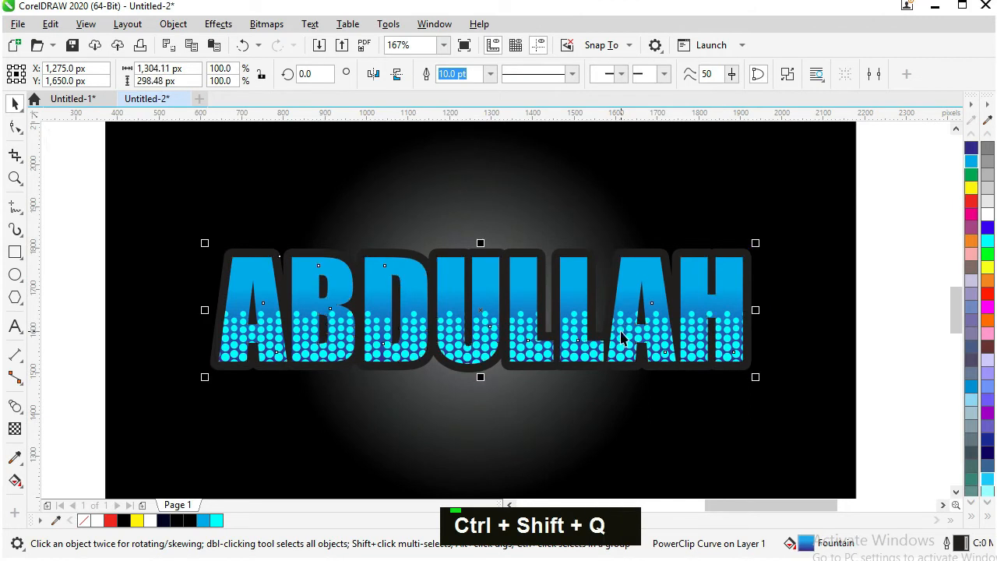
pyautogui.click(898, 250)
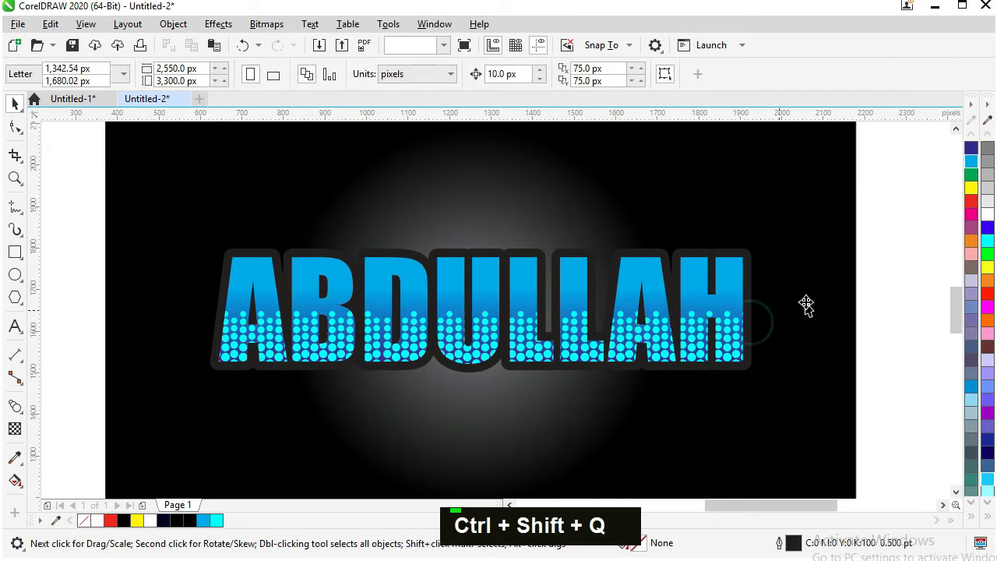
pyautogui.hotkey('ctrl', 'z')
pyautogui.click(789, 74)
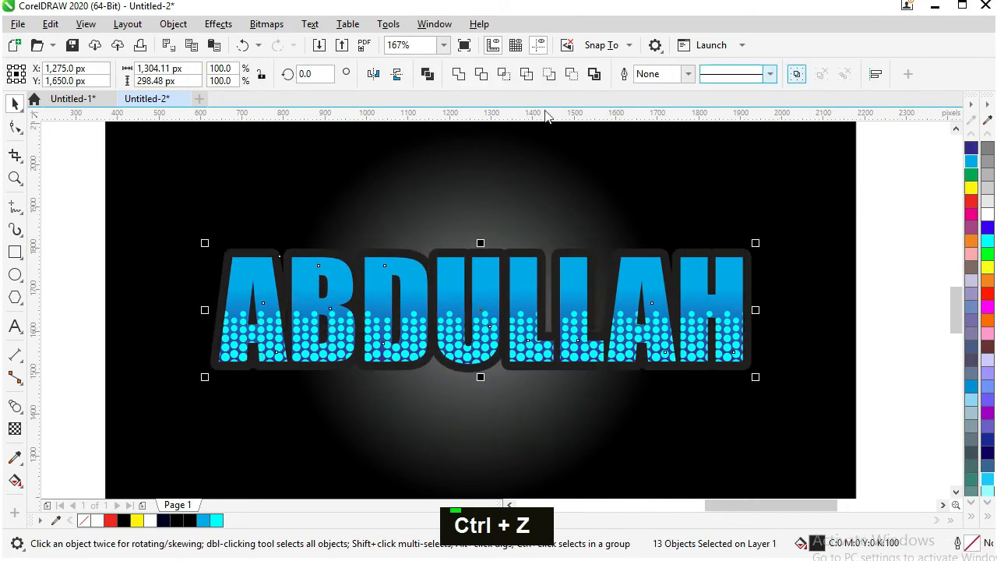
# Step: Fill the merged outline shape behind the headline with white
pyautogui.click(988, 216)
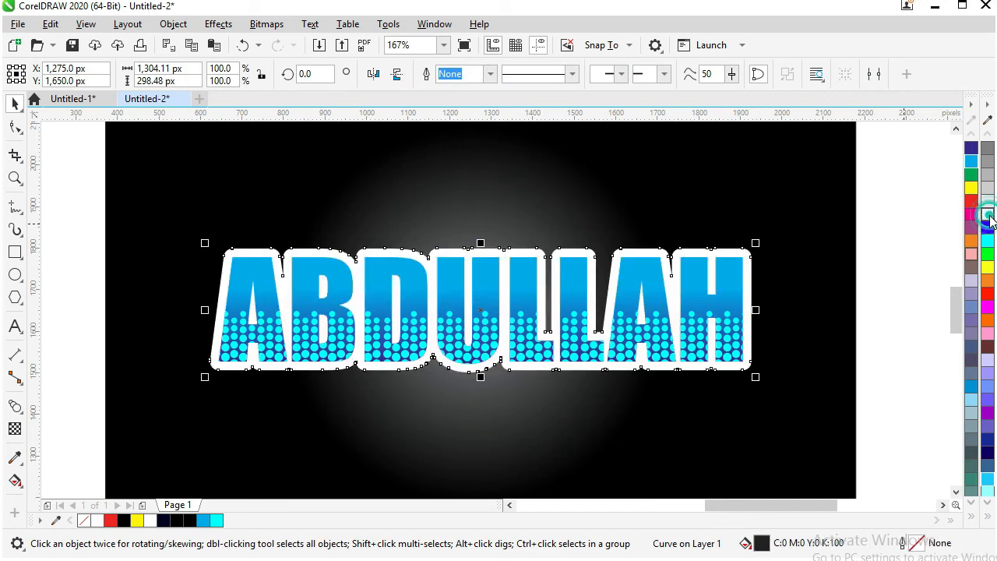
pyautogui.click(920, 251)
pyautogui.click(705, 340)
pyautogui.hotkey('ctrl', 'z')
pyautogui.hotkey('ctrl', 'z')
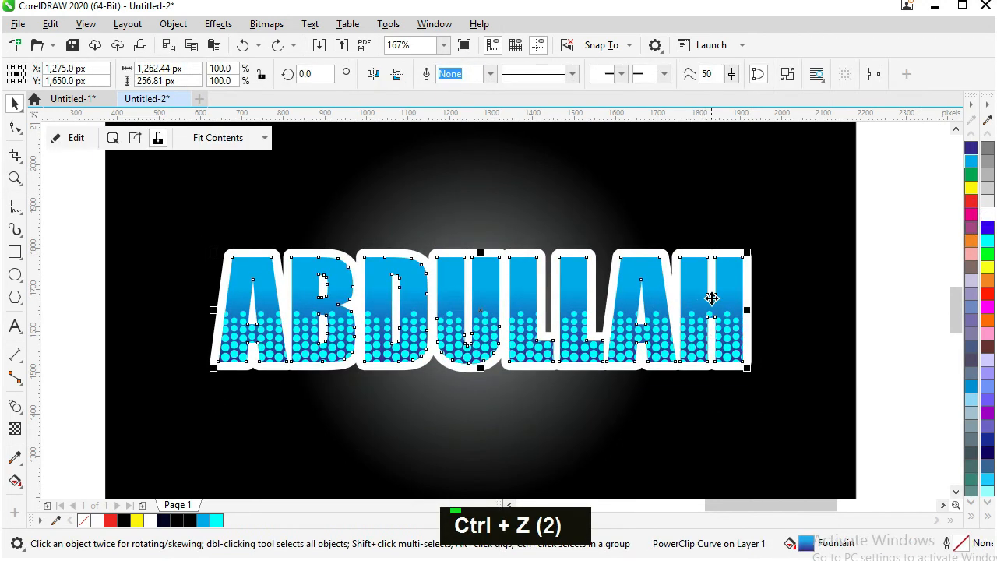
# Step: Place a copy of the headline directly below the original and give the original letters a 0.5 pt black outline
pyautogui.moveTo(711, 299); pyautogui.dragTo(712, 441)
pyautogui.rightClick(712, 442)
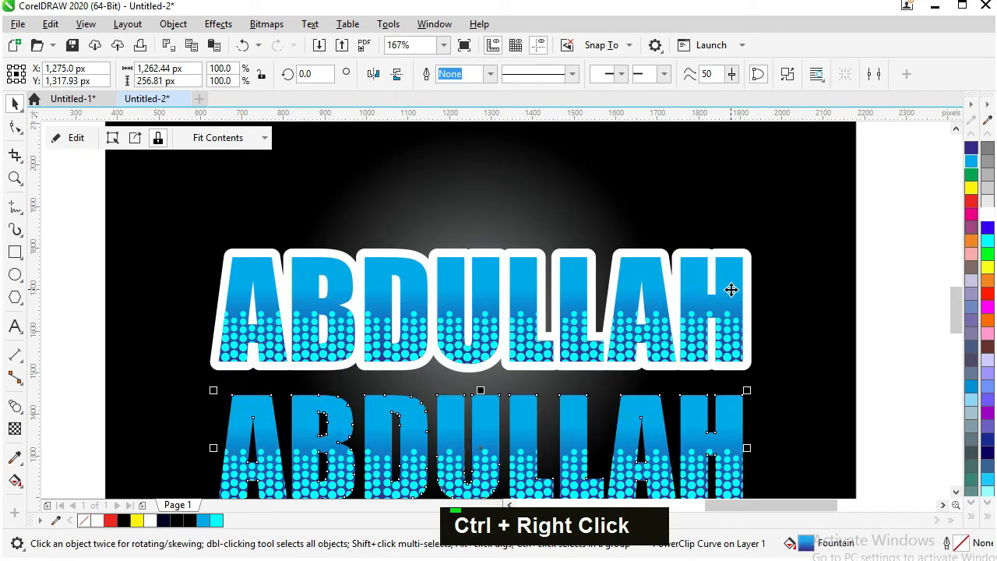
pyautogui.click(990, 523)
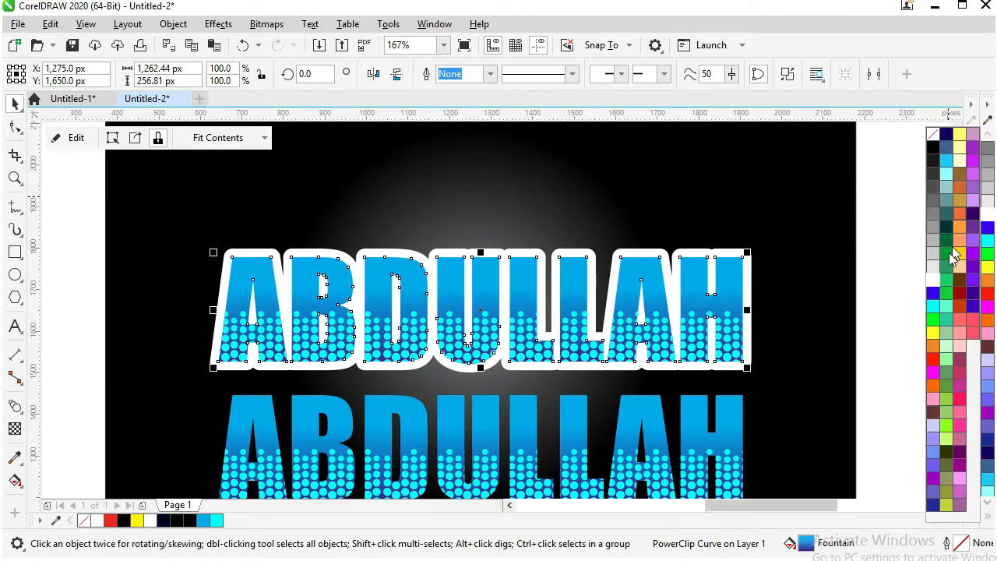
pyautogui.rightClick(932, 151)
pyautogui.click(876, 278)
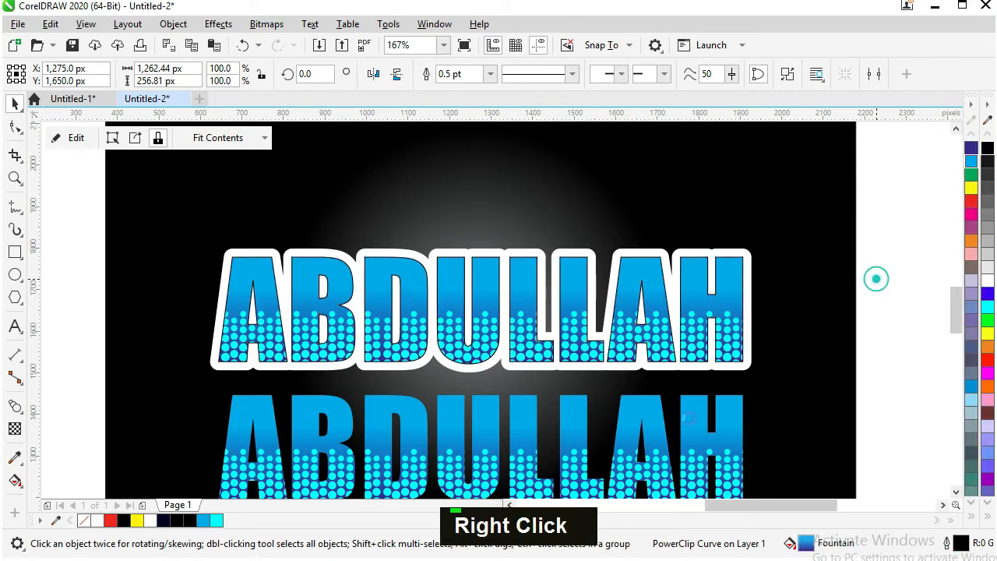
# Step: Delete the cyan dot group from inside the lower headline copy's PowerClip
pyautogui.doubleClick(674, 387)
pyautogui.click(72, 140)
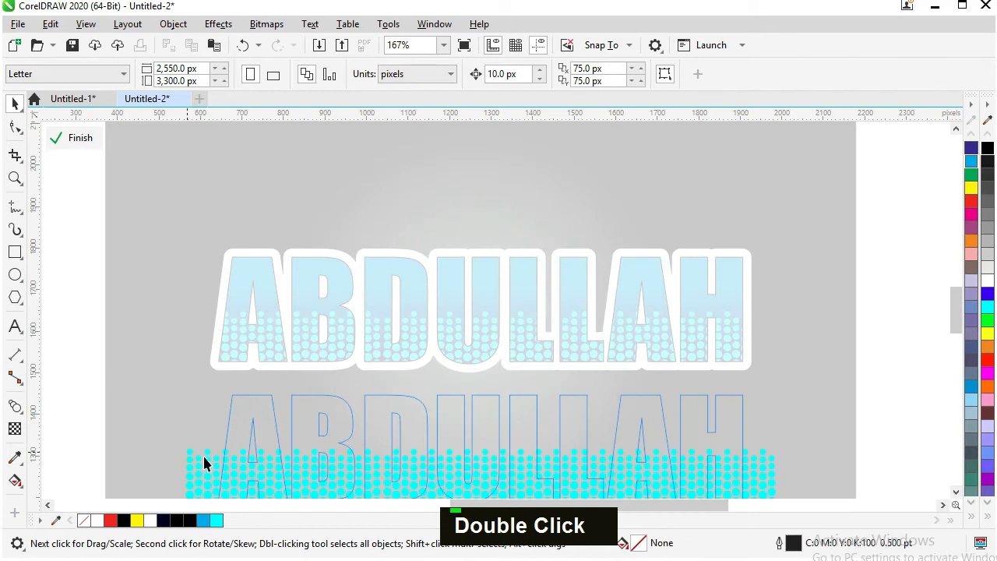
pyautogui.click(205, 457)
pyautogui.press('Delete')
pyautogui.click(81, 138)
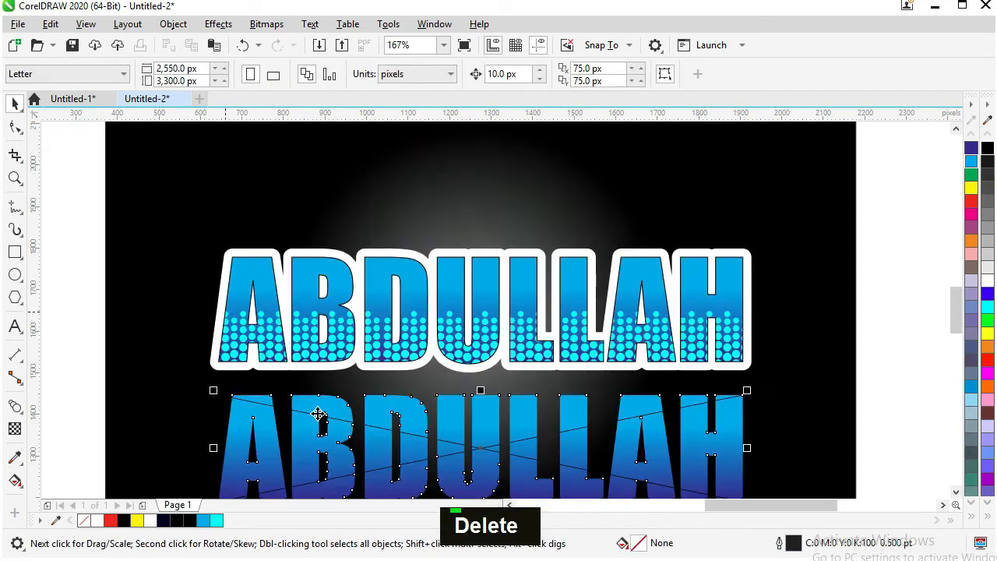
# Step: Remove the gradient fill from the lower headline copy and give it a white outline
pyautogui.click(974, 514)
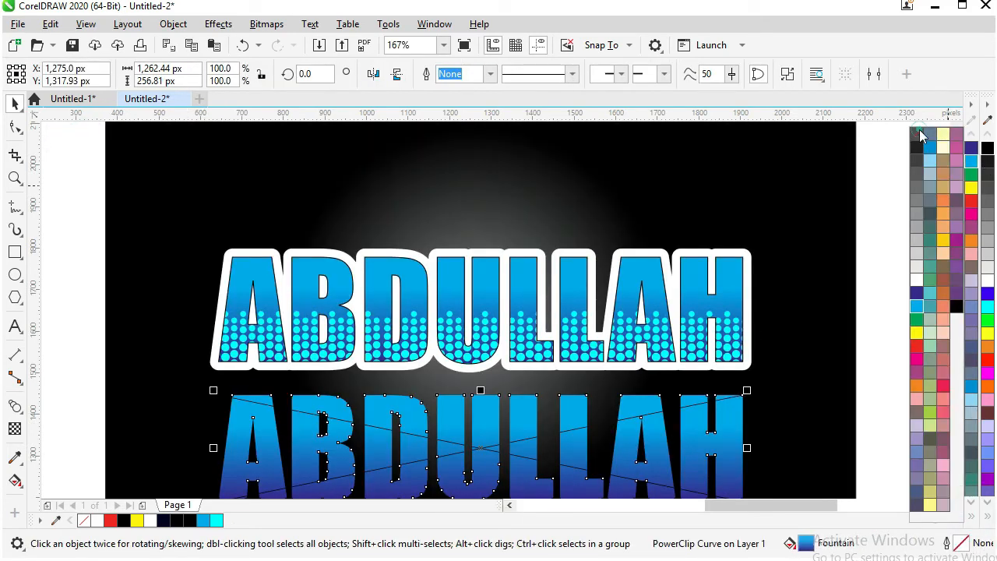
pyautogui.click(919, 134)
pyautogui.rightClick(985, 268)
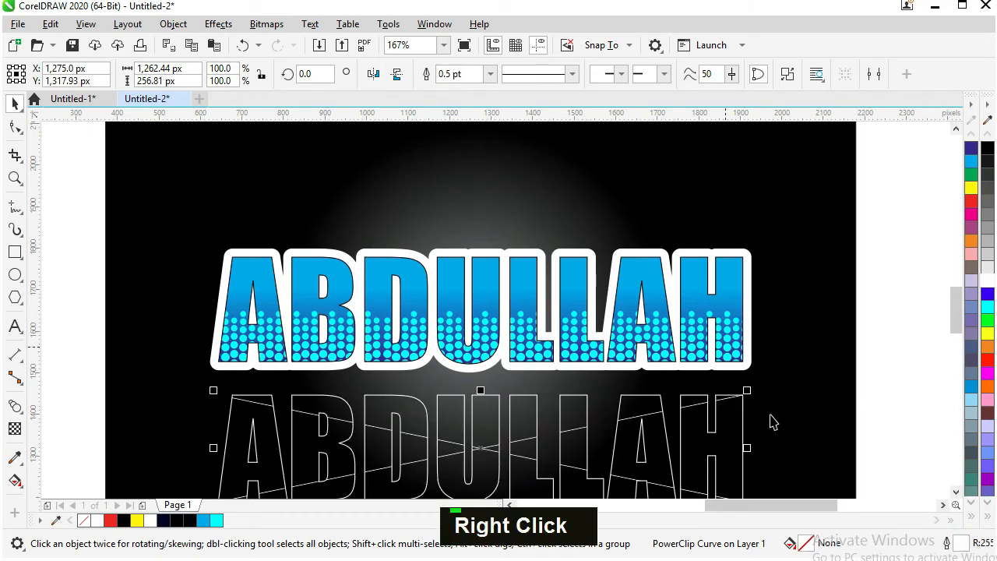
# Step: Remove the PowerClip frame from the white-outlined copy so it is a plain curve
pyautogui.rightClick(683, 395)
pyautogui.moveTo(670, 236)
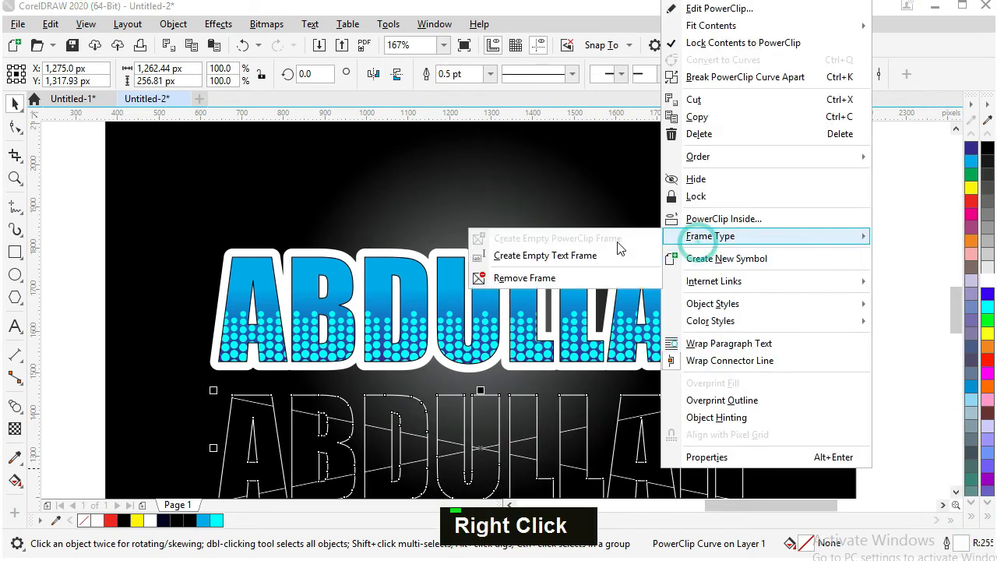
pyautogui.click(596, 277)
pyautogui.click(19, 413)
pyautogui.click(62, 406)
pyautogui.moveTo(534, 473)
pyautogui.mouseDown()
pyautogui.moveTo(501, 485)
pyautogui.moveTo(518, 466)
pyautogui.mouseUp()
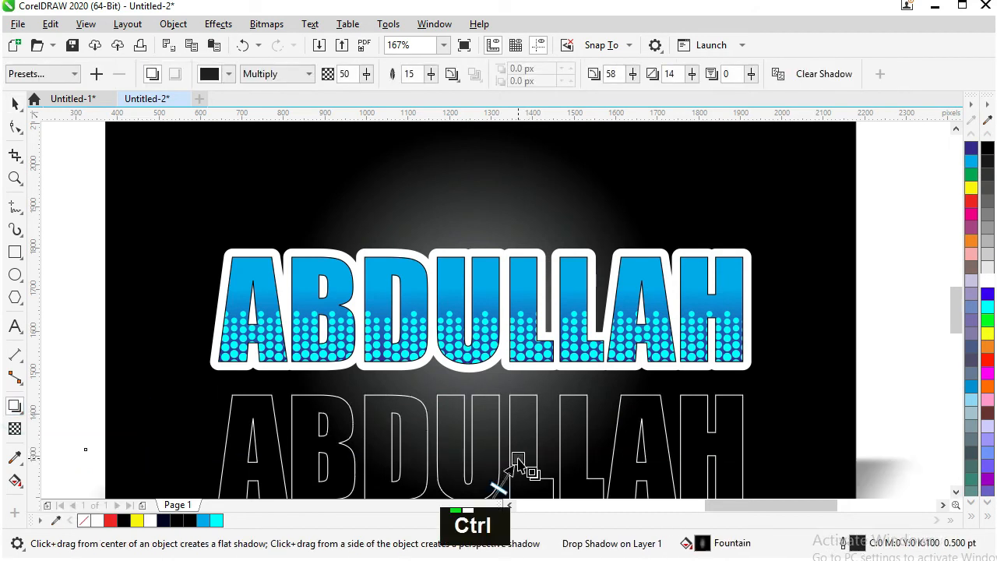
pyautogui.hotkey('ctrl', 'z')
# Step: Apply a zero-offset drop shadow to the white-outlined copy with opacity 84, feathering 10 and a different feathering direction
pyautogui.press('space')
pyautogui.press('space')
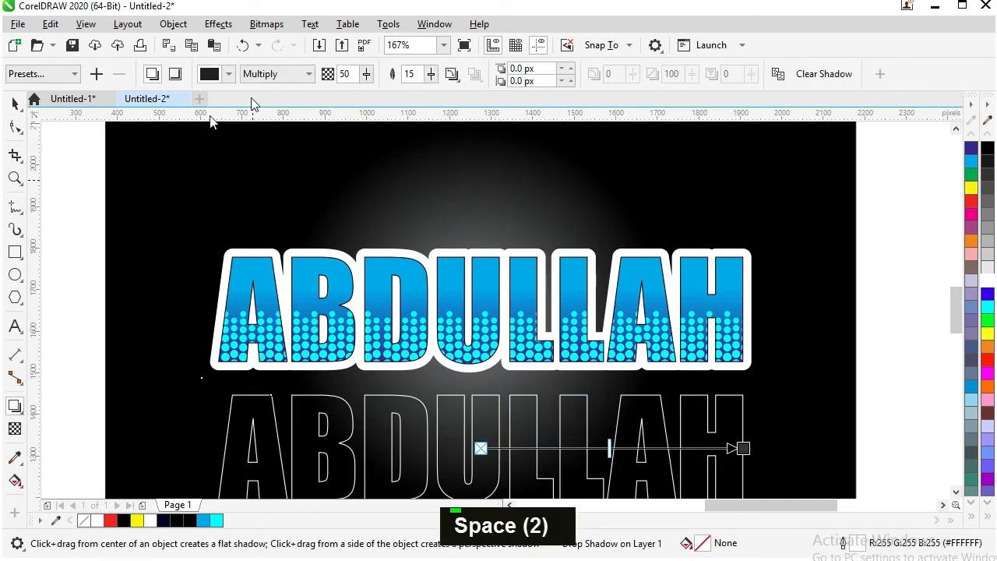
pyautogui.moveTo(367, 74); pyautogui.dragTo(393, 96)
pyautogui.click(452, 73)
pyautogui.click(483, 144)
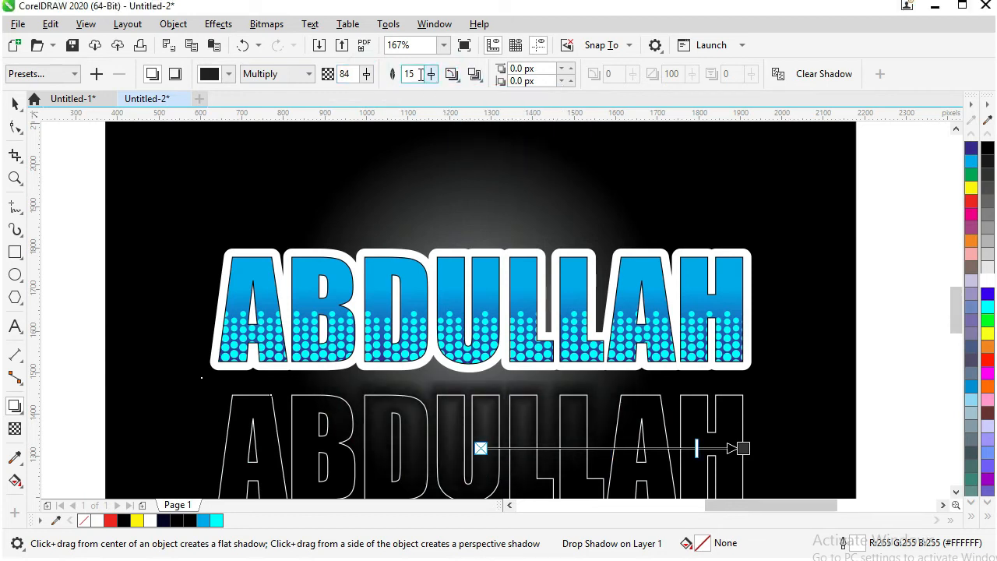
pyautogui.write('1')
pyautogui.press('Tab')
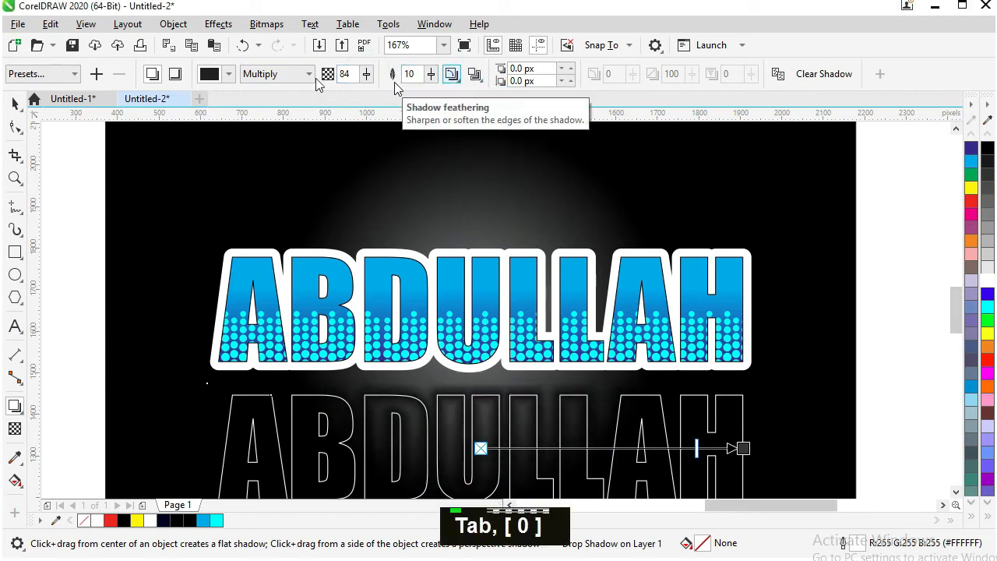
# Step: Set the drop shadow's color to CMYK 100, 100, 100, 100
pyautogui.click(230, 77)
pyautogui.click(214, 105)
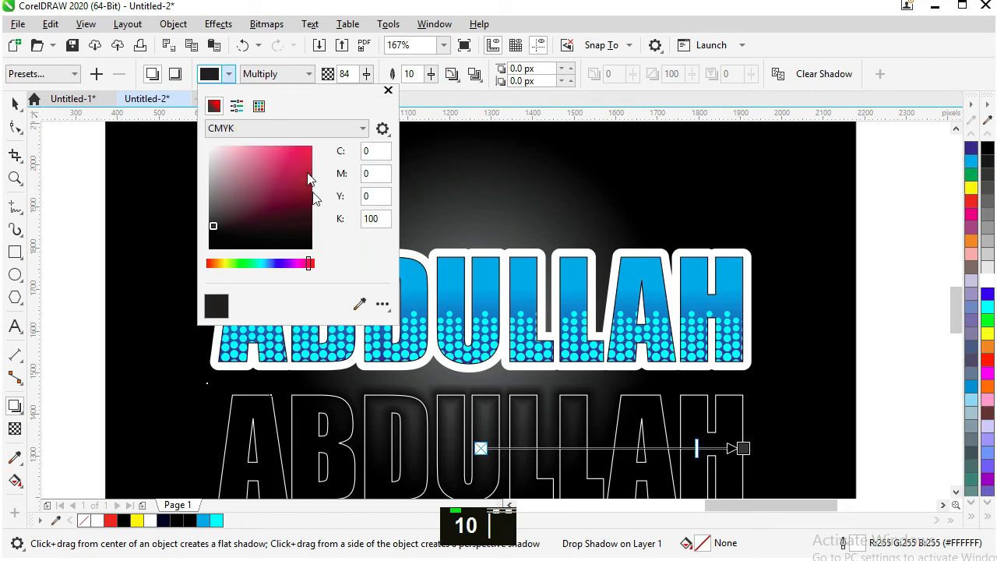
pyautogui.click(209, 249)
pyautogui.doubleClick(377, 151)
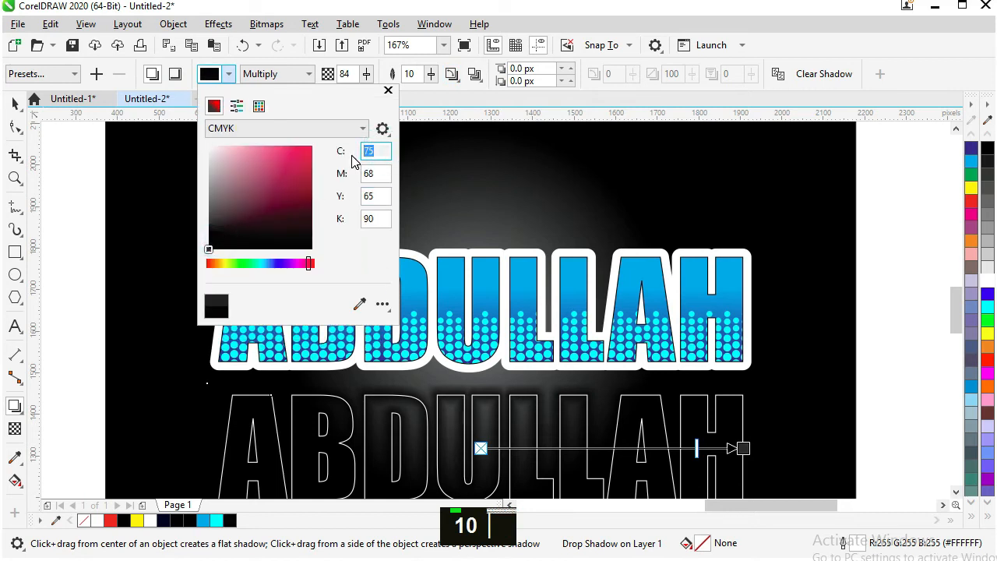
pyautogui.write('100')
pyautogui.press('Tab')
pyautogui.write('100')
pyautogui.press('Tab')
pyautogui.write('100')
pyautogui.press('Tab')
pyautogui.write('100')
pyautogui.hotkey('shift', 'Tab')
pyautogui.click(394, 92)
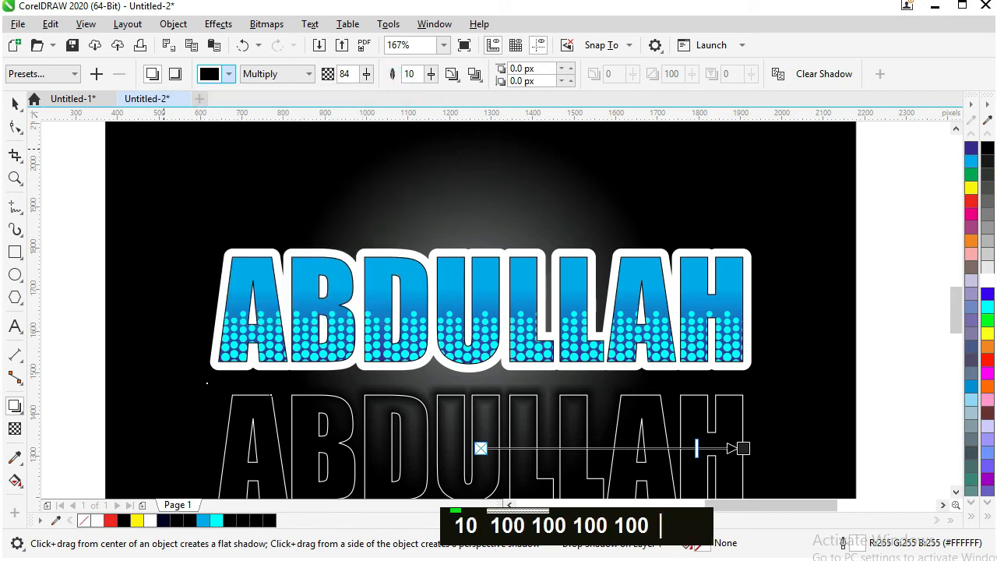
pyautogui.click(17, 106)
pyautogui.click(72, 313)
pyautogui.moveTo(346, 433); pyautogui.dragTo(346, 410)
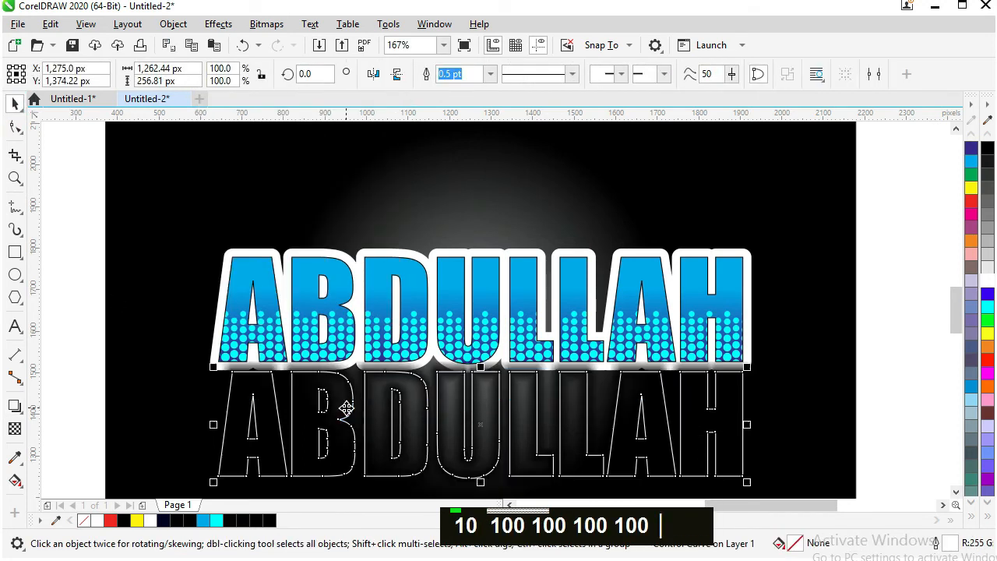
pyautogui.hotkey('ctrl', 'z')
# Step: Break the drop shadow apart from the white-outlined copy and delete that copy
pyautogui.click(433, 421)
pyautogui.click(173, 23)
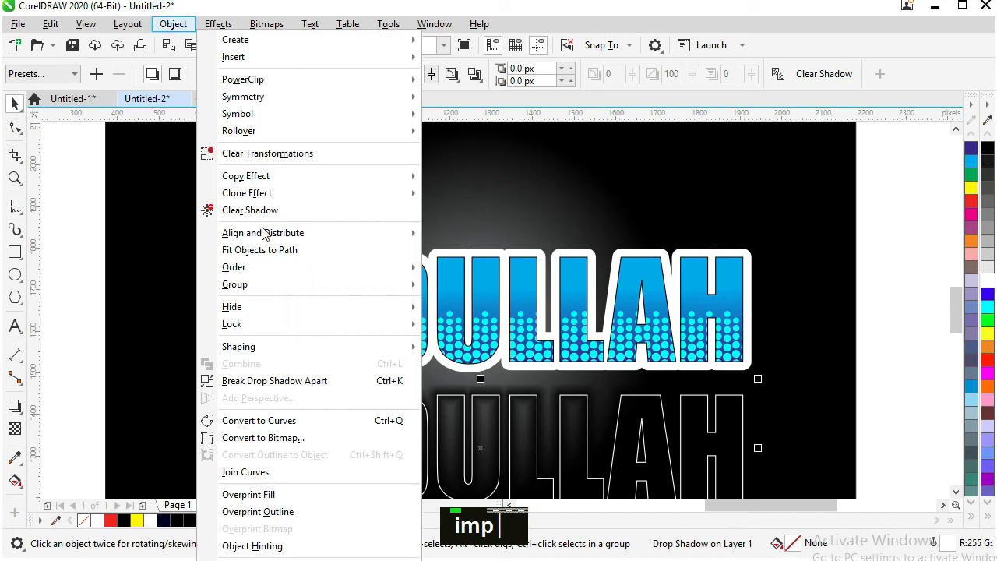
pyautogui.click(303, 380)
pyautogui.click(265, 401)
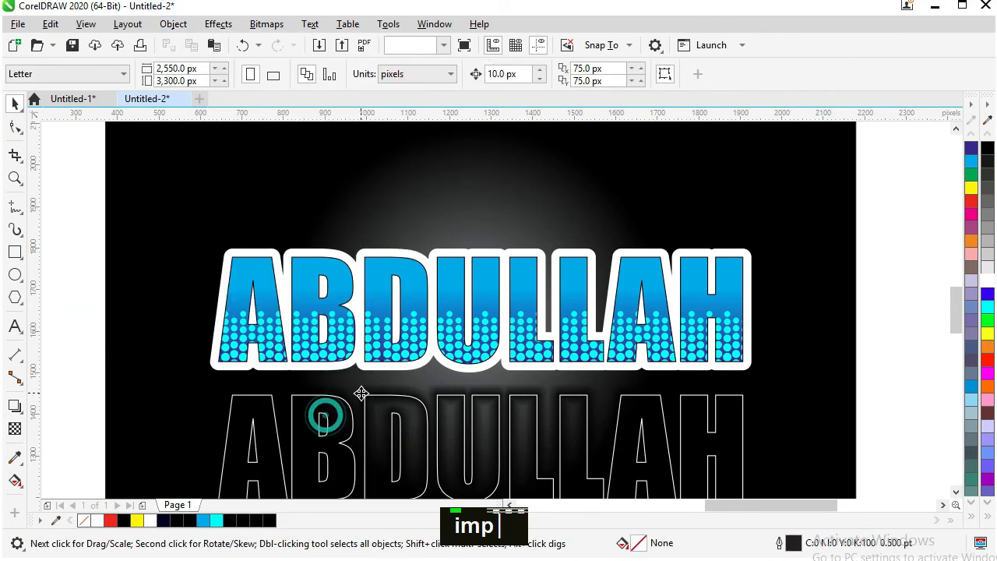
pyautogui.click(363, 396)
pyautogui.press('Delete')
# Step: Center the separated shadow horizontally and vertically on the original headline
pyautogui.click(392, 421)
pyautogui.keyDown('shift'); pyautogui.click(409, 284); pyautogui.keyUp('shift')
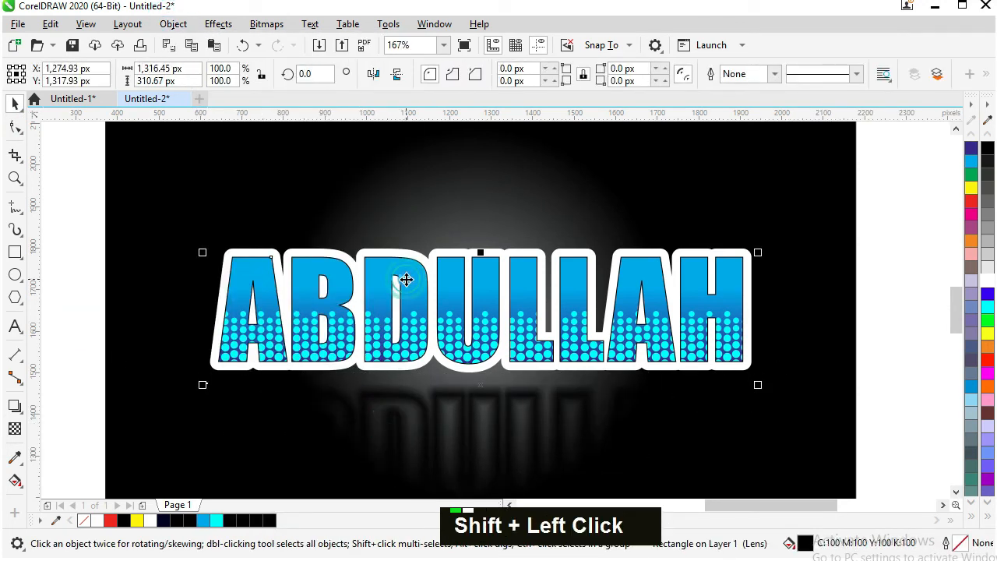
pyautogui.click(810, 291)
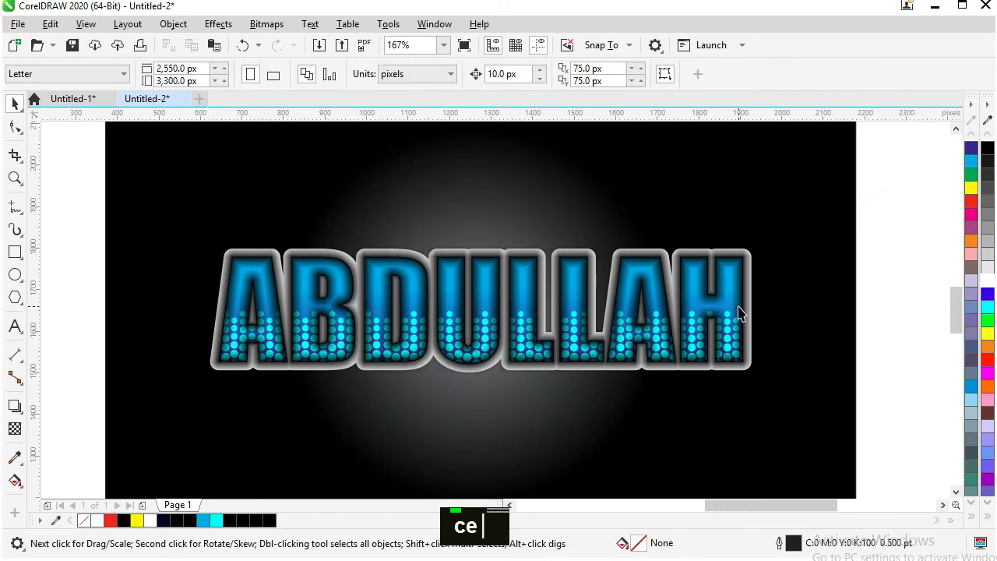
# Step: Set the shadow's foreground transparency to 60
pyautogui.click(312, 265)
pyautogui.doubleClick(355, 72)
pyautogui.press('Return')
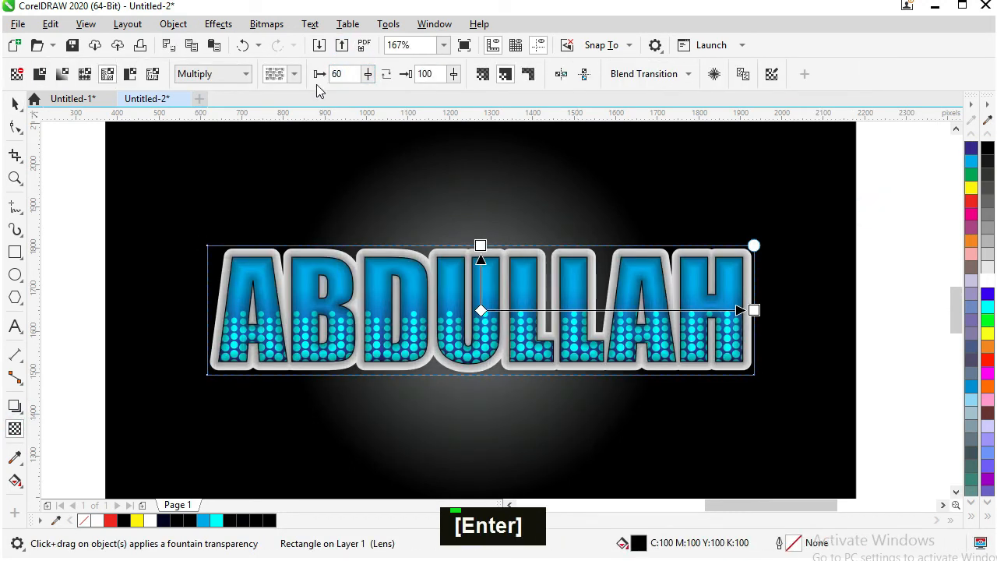
pyautogui.press('space')
pyautogui.click(744, 366)
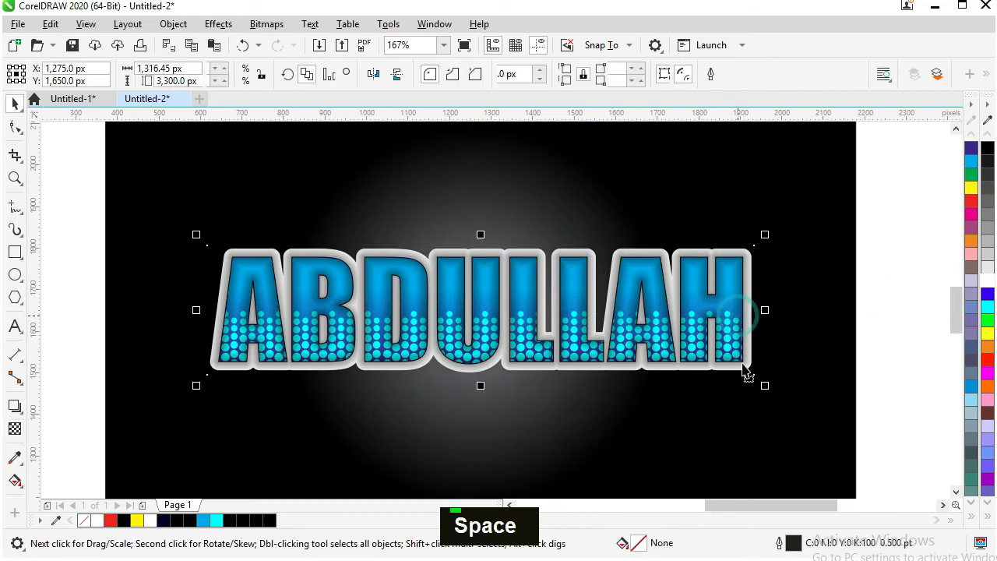
pyautogui.hotkey('ctrl', 'z')
pyautogui.moveTo(741, 300); pyautogui.dragTo(741, 342)
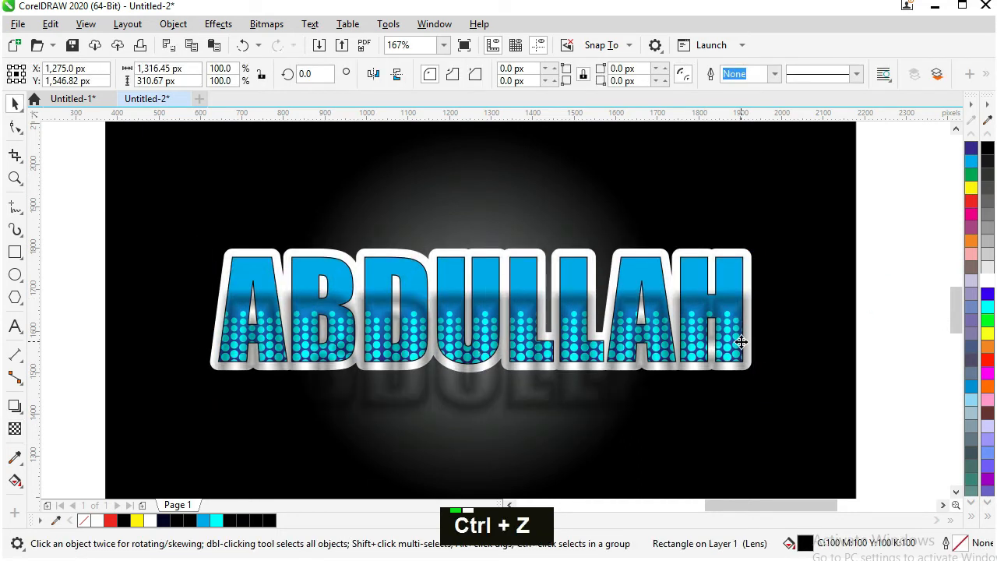
pyautogui.hotkey('ctrl', 'z')
# Step: Send the separated shadow to the back and place it inside the blue dotted headline as a PowerClip
pyautogui.hotkey('shift', 'pagedown')
pyautogui.click(173, 24)
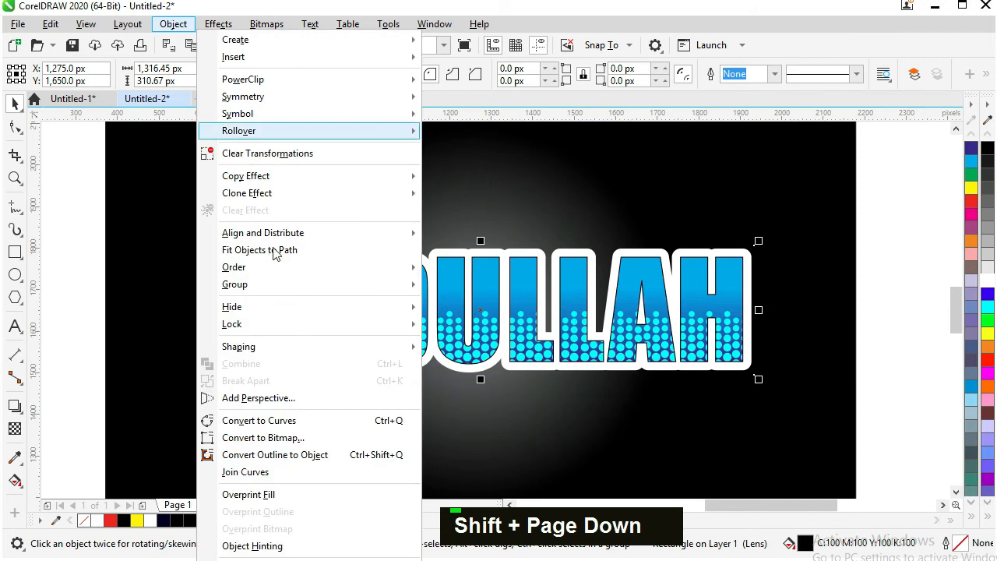
pyautogui.moveTo(309, 84)
pyautogui.click(454, 82)
pyautogui.click(525, 275)
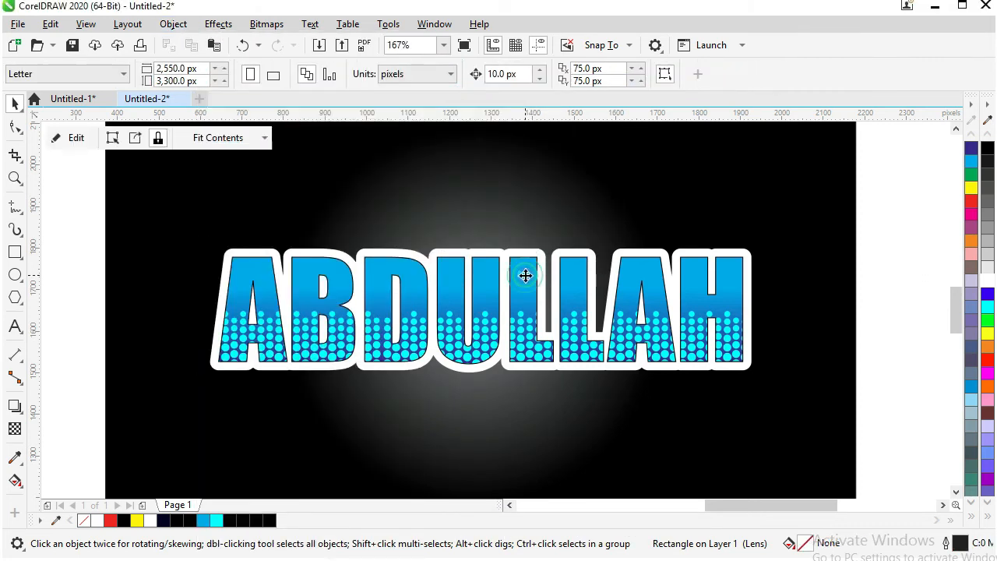
# Step: Select the white outline shape behind the headline and apply a drop shadow to it with no offset
pyautogui.click(904, 292)
pyautogui.moveTo(747, 367); pyautogui.dragTo(747, 394)
pyautogui.hotkey('ctrl', 'z')
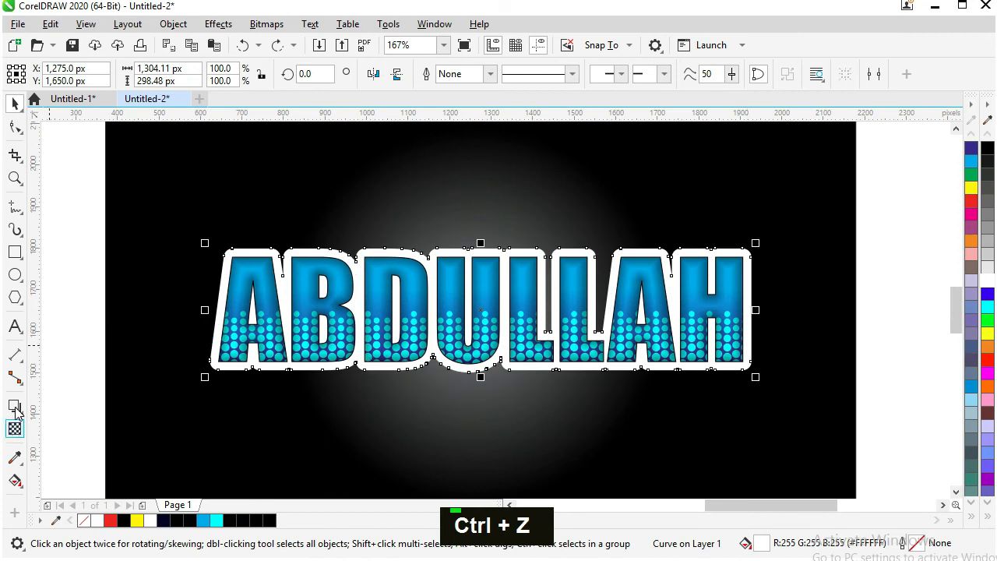
pyautogui.click(16, 409)
pyautogui.click(514, 327)
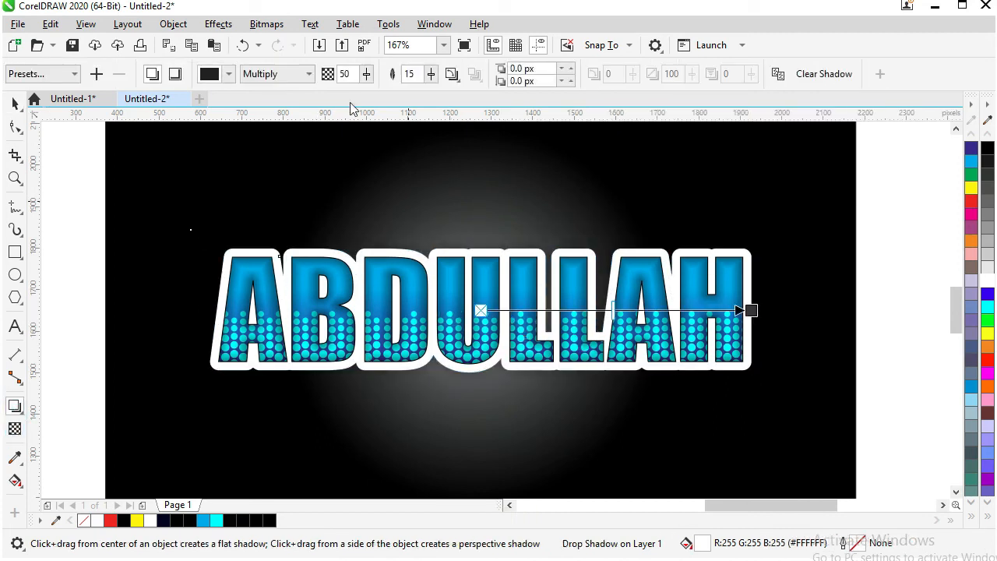
# Step: Set the outline shape's drop shadow color to yellow and its merge mode to Normal
pyautogui.click(225, 75)
pyautogui.click(257, 171)
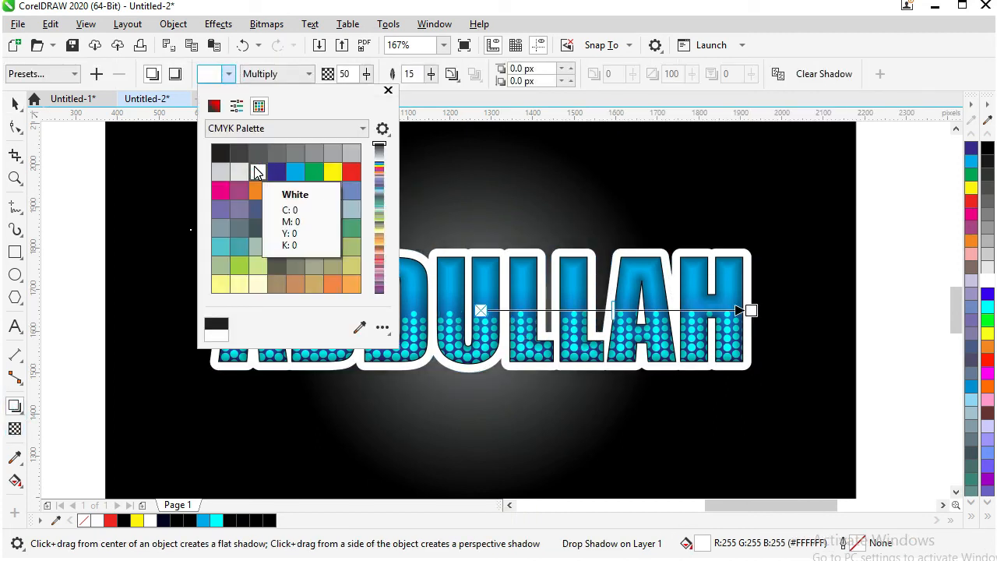
pyautogui.click(333, 172)
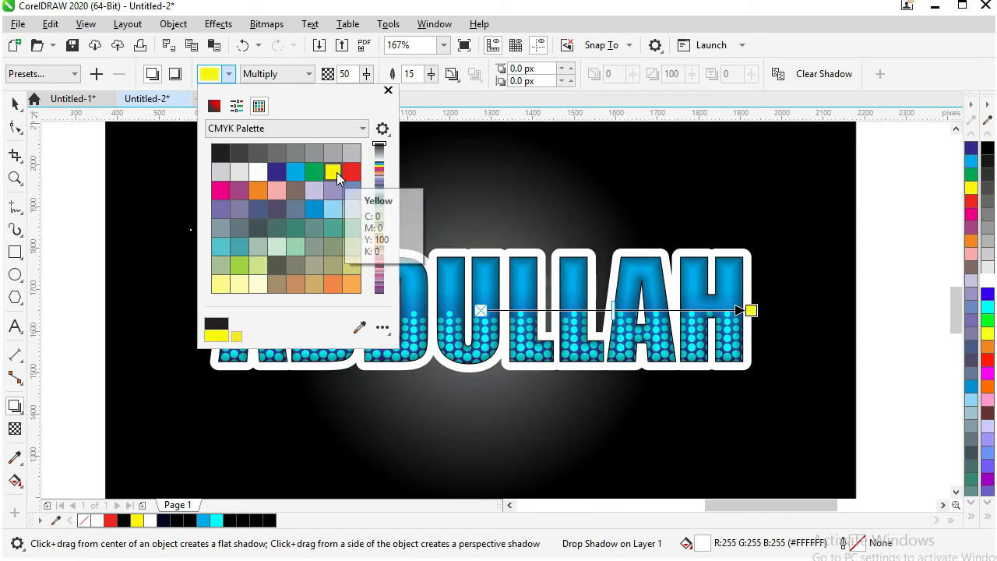
pyautogui.click(290, 77)
pyautogui.click(290, 77)
pyautogui.click(290, 92)
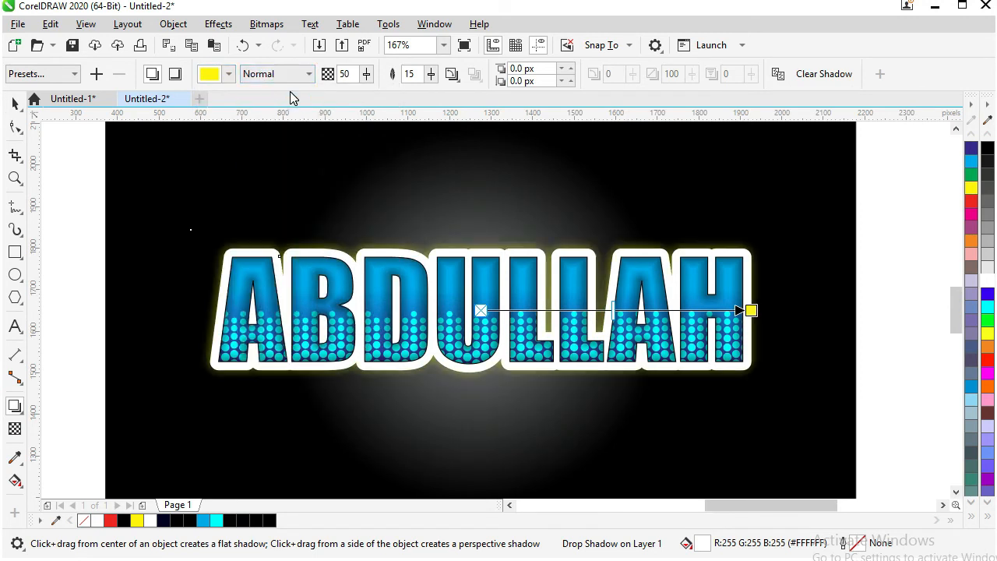
# Step: Set the outline shadow's opacity to 71 and feathering to 21, and change its color to white
pyautogui.moveTo(367, 77); pyautogui.dragTo(378, 95)
pyautogui.moveTo(433, 76); pyautogui.dragTo(441, 93)
pyautogui.click(229, 74)
pyautogui.click(258, 169)
# Step: Remove the thin black outline from the blue headline letters and deselect them
pyautogui.press('space')
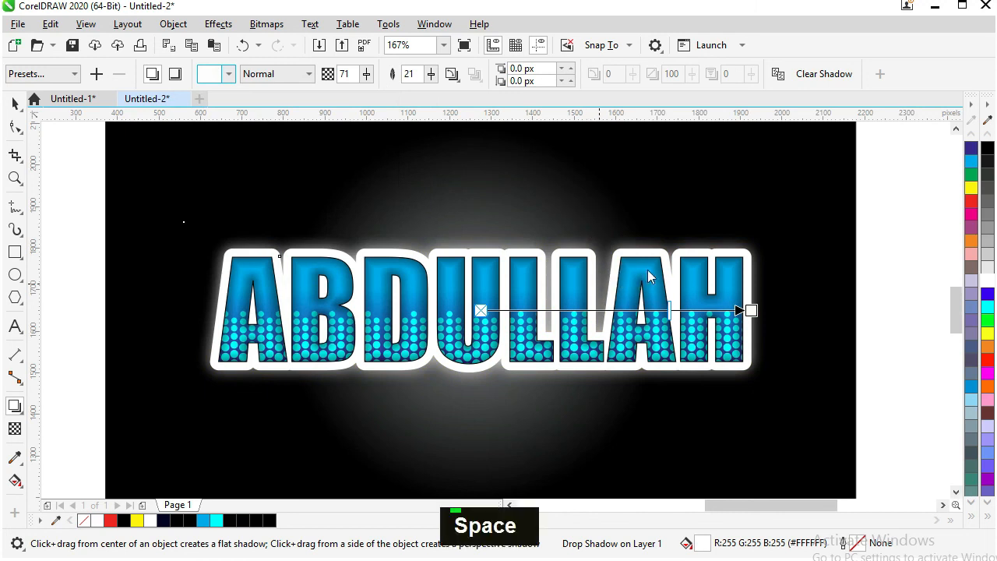
pyautogui.click(652, 277)
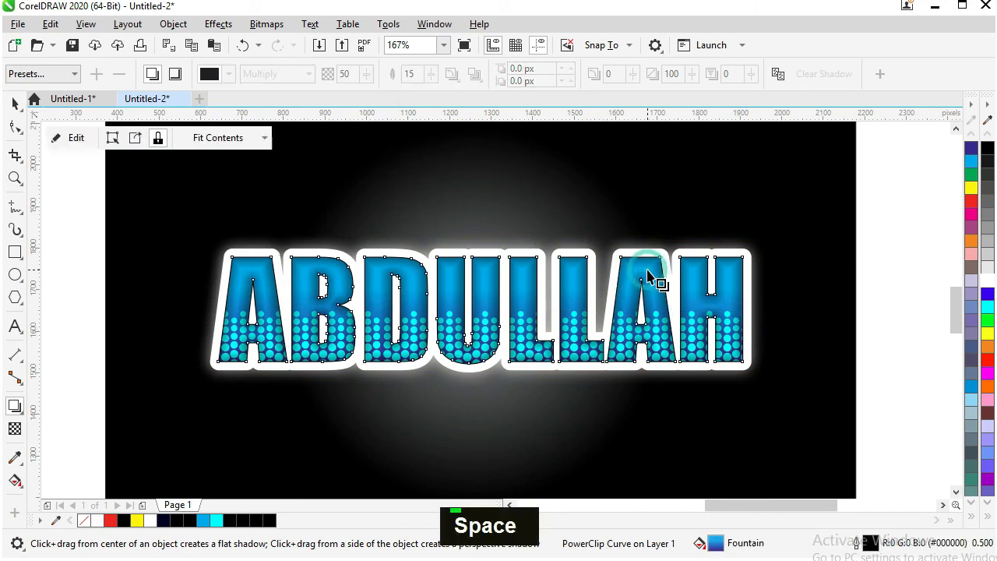
pyautogui.click(972, 516)
pyautogui.rightClick(920, 134)
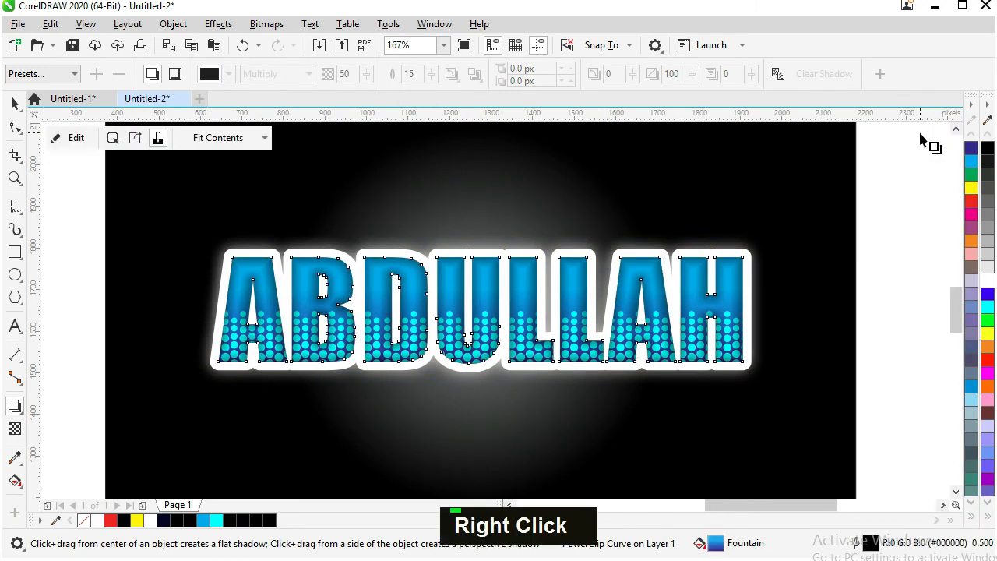
pyautogui.click(898, 214)
# Step: Select the headline with its white outline and glow, leaving out the background, and skew them horizontally into a slight rightward slant
pyautogui.press('F3')
pyautogui.press('space')
pyautogui.moveTo(866, 148); pyautogui.dragTo(485, 396)
pyautogui.press('F4')
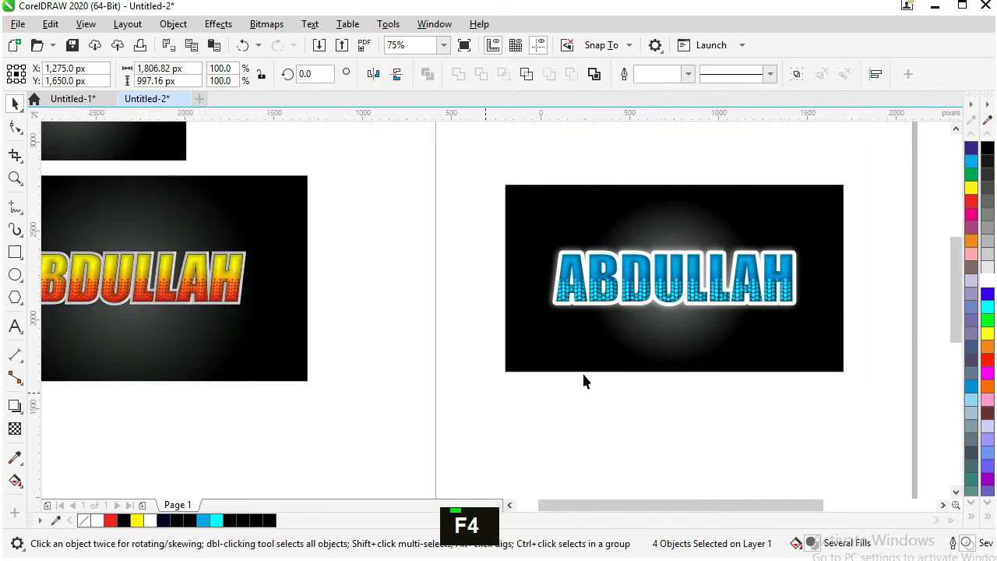
pyautogui.moveTo(592, 336); pyautogui.dragTo(937, 438)
pyautogui.press('F2')
pyautogui.moveTo(503, 310); pyautogui.dragTo(753, 378)
pyautogui.click(551, 395)
pyautogui.moveTo(671, 304); pyautogui.dragTo(695, 303)
# Step: Shift the slanted headline and its outline slightly to recentre them on the dark background
pyautogui.press('F3')
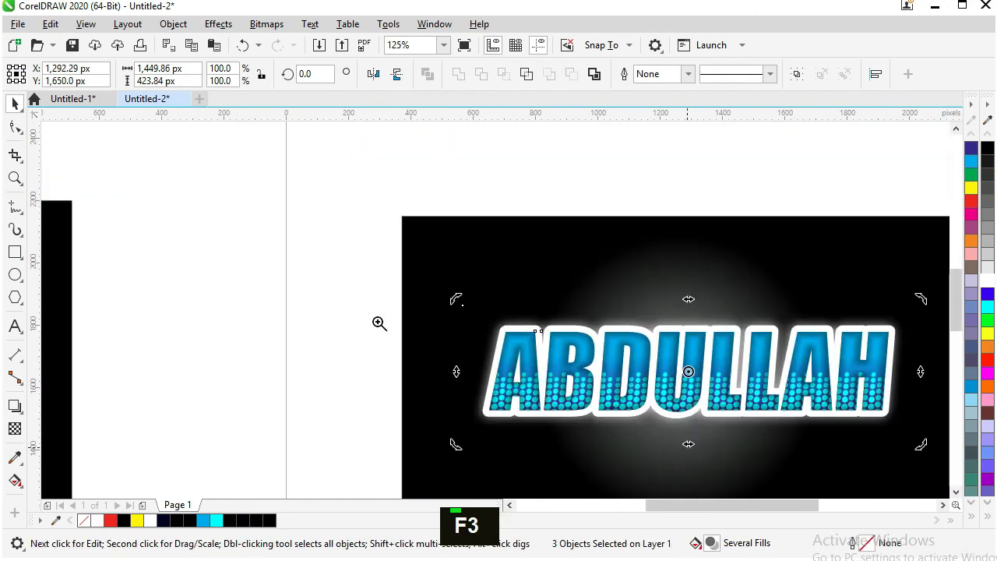
pyautogui.press('F2')
pyautogui.moveTo(392, 325); pyautogui.dragTo(868, 436)
pyautogui.moveTo(588, 388); pyautogui.dragTo(584, 385)
pyautogui.press('F3')
# Step: Fit the dark background rectangle in view and check the finished text effect in a full-screen preview
pyautogui.click(770, 456)
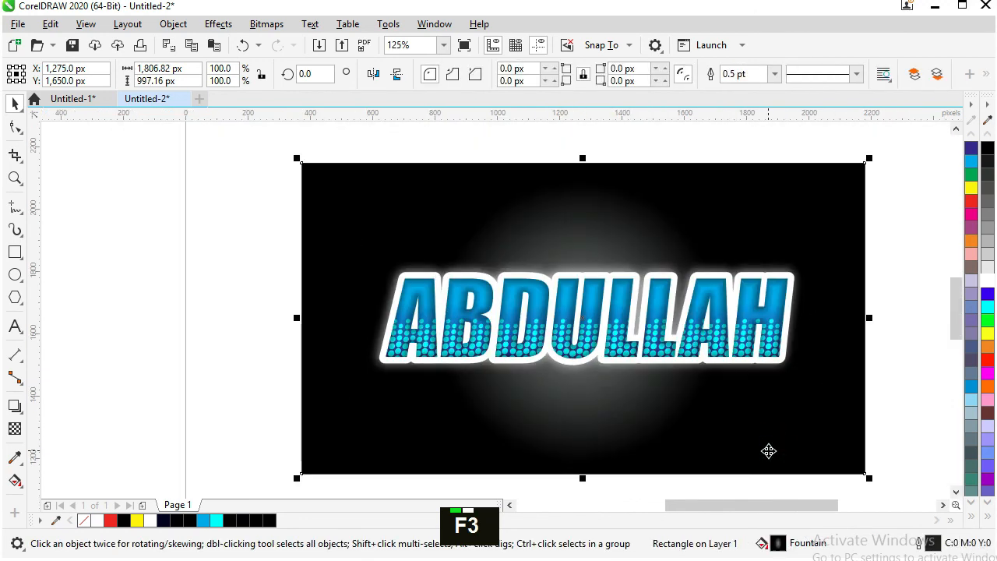
pyautogui.hotkey('shift', 'F2')
pyautogui.rightClick(871, 328)
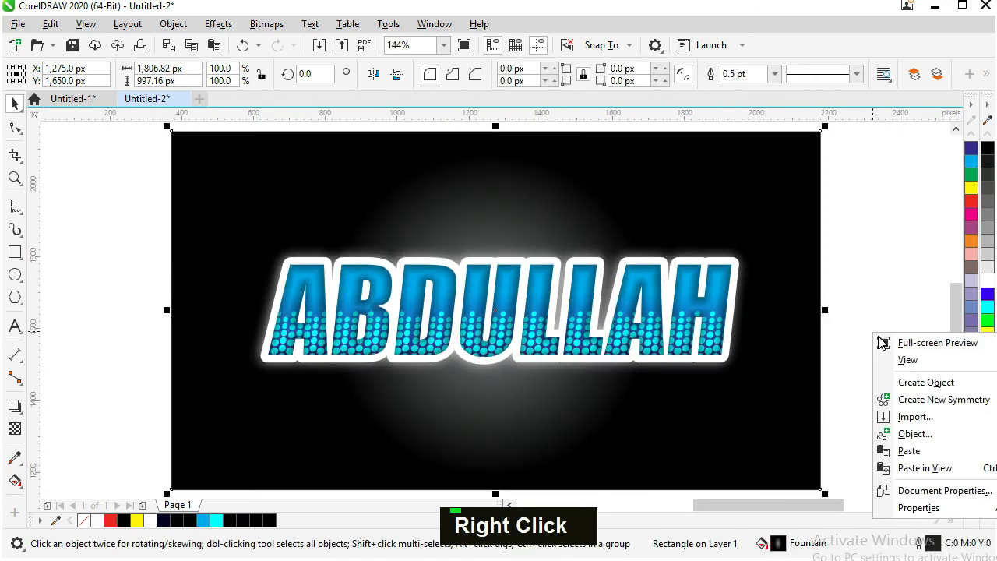
pyautogui.click(879, 340)
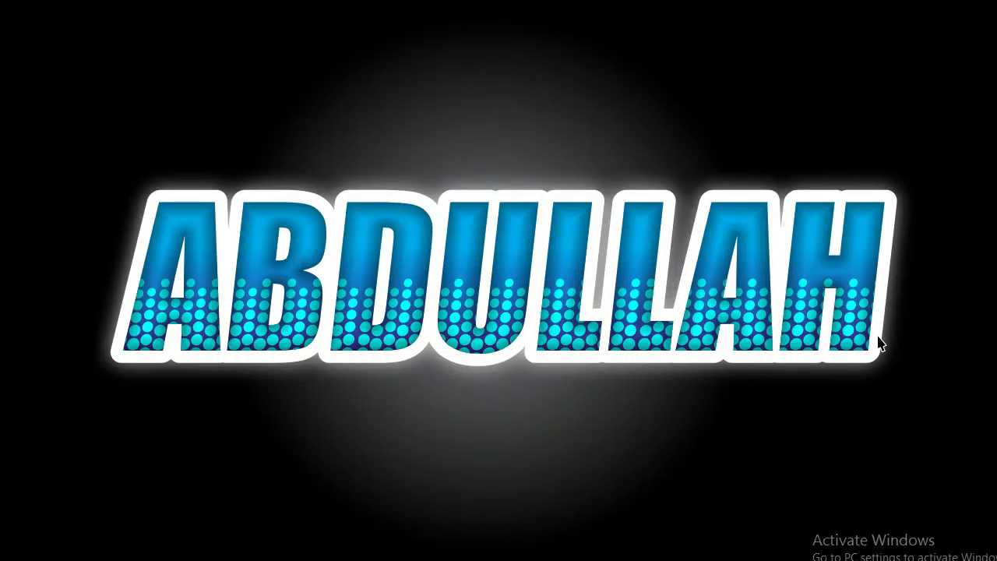
pyautogui.click(877, 335)
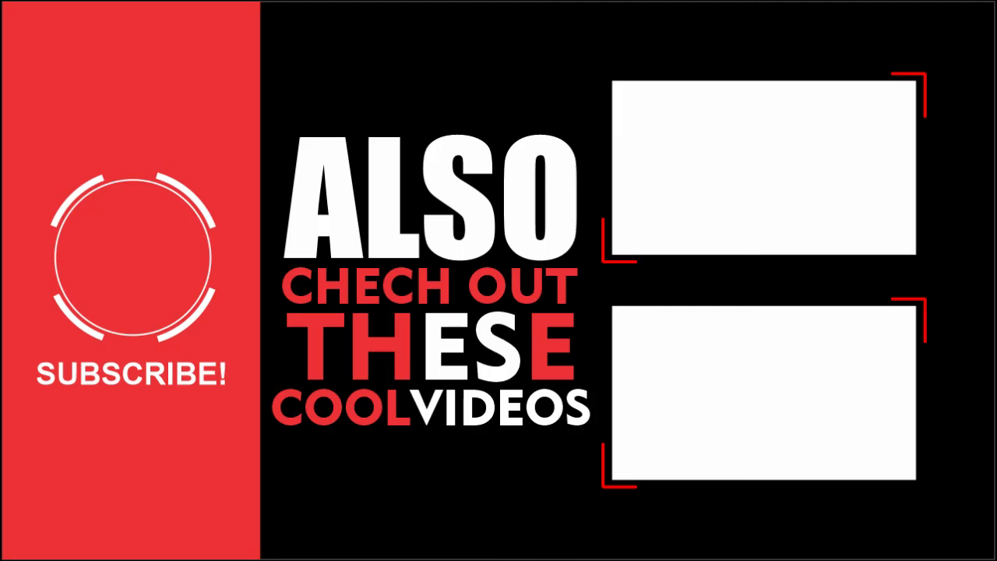